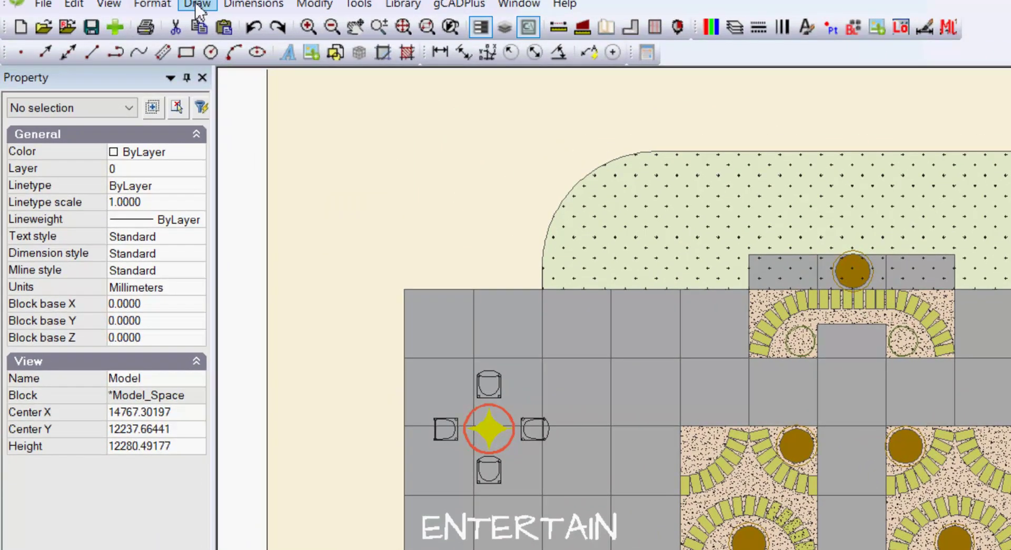
left_click(198, 5)
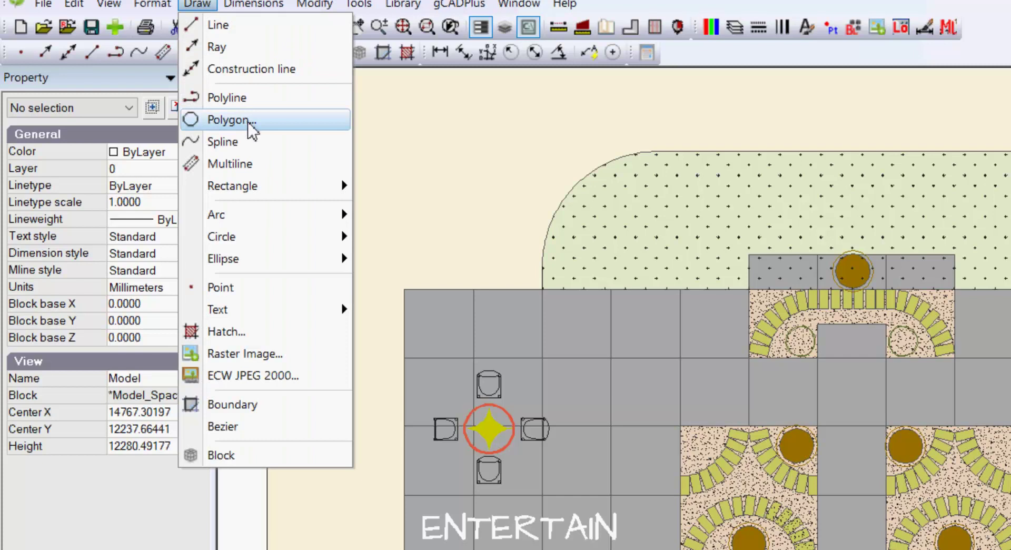
mouse_move(308, 215)
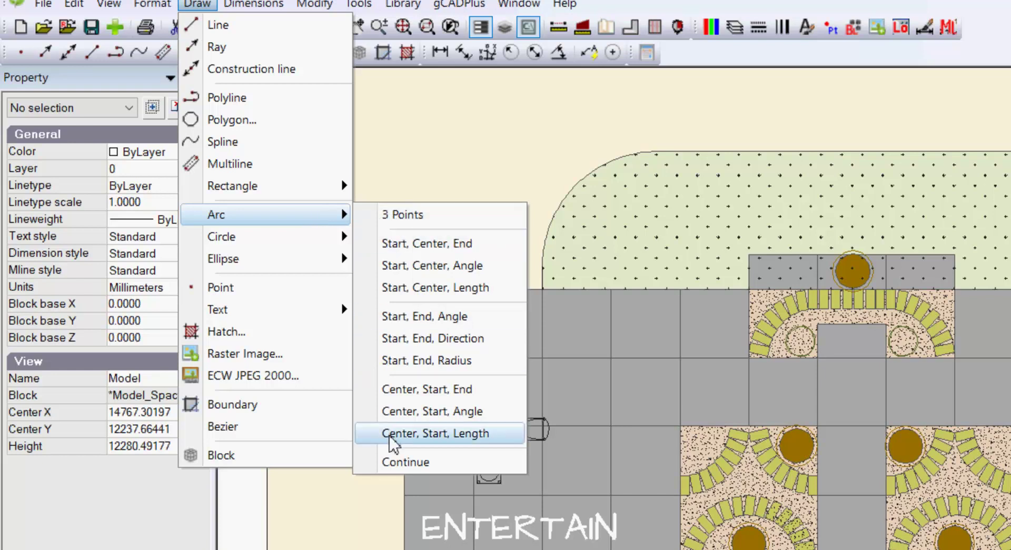
key("Escape")
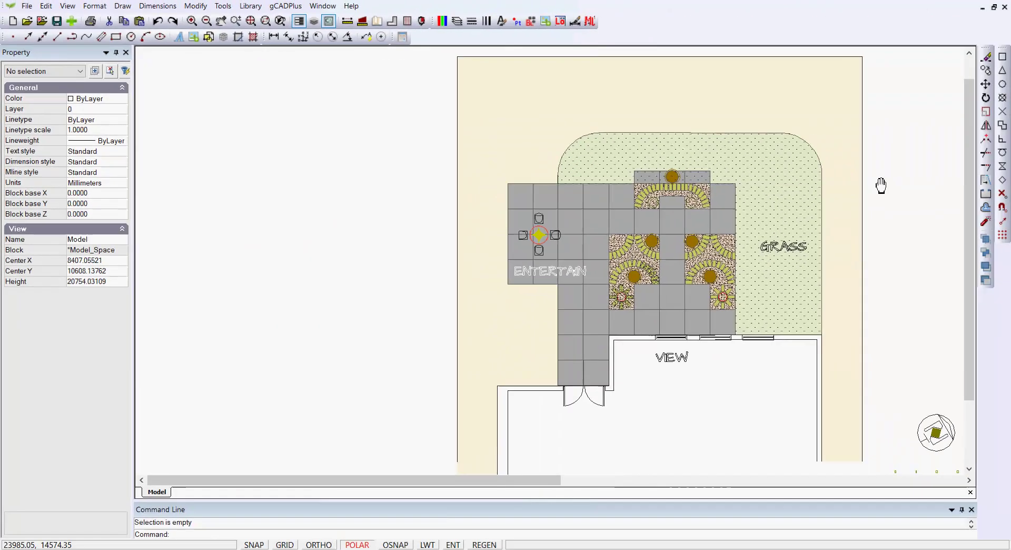
Step: Draw a three-point arc inside the large sample arc labelled 3 POINT, starting from its upper end
scroll(890, 238, "down", 3)
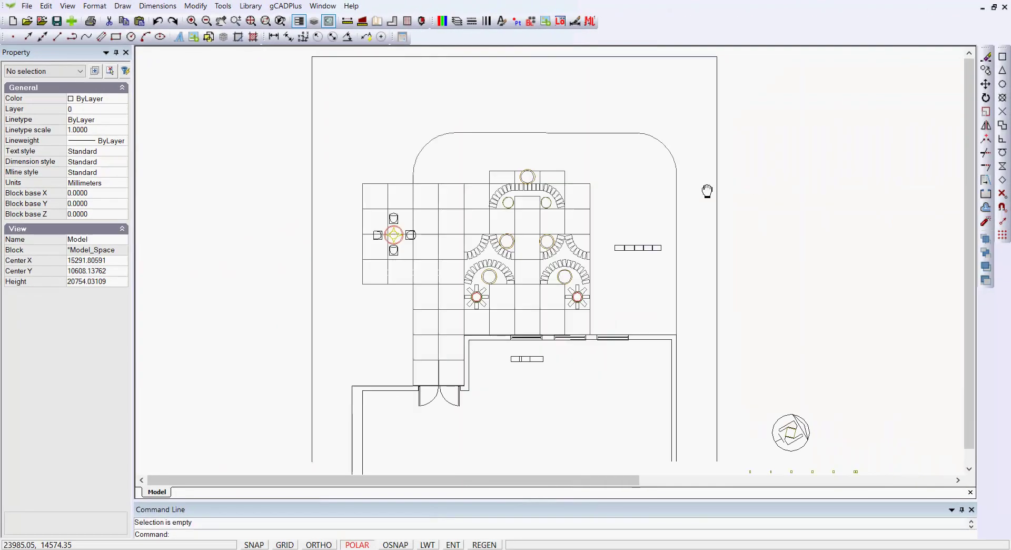
scroll(890, 238, "up", 3)
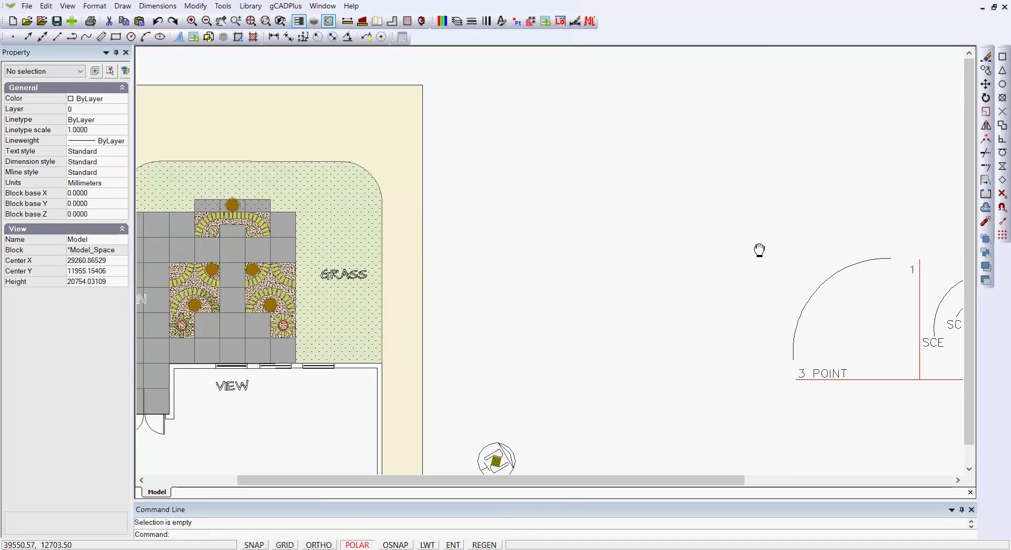
scroll(758, 248, "down", 1)
middle_click_drag(759, 248, 390, 137)
scroll(430, 173, "up", 2)
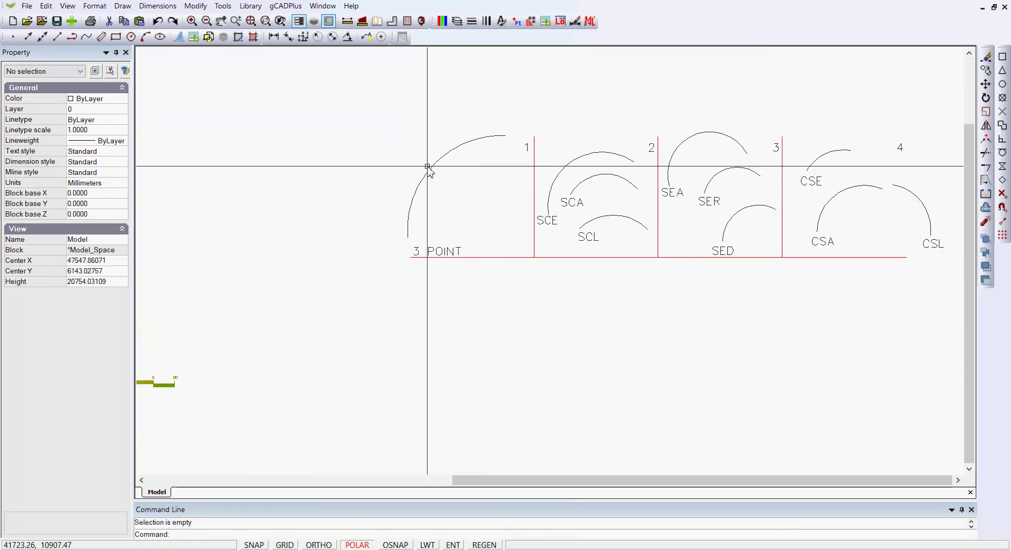
scroll(462, 214, "up", 1)
middle_click_drag(614, 217, 426, 218)
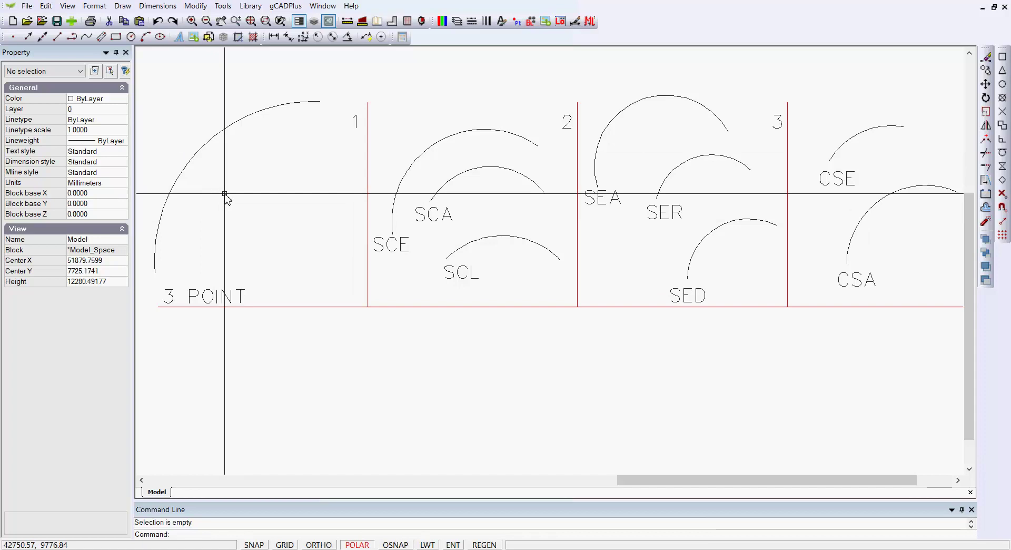
left_click(122, 6)
mouse_move(179, 141)
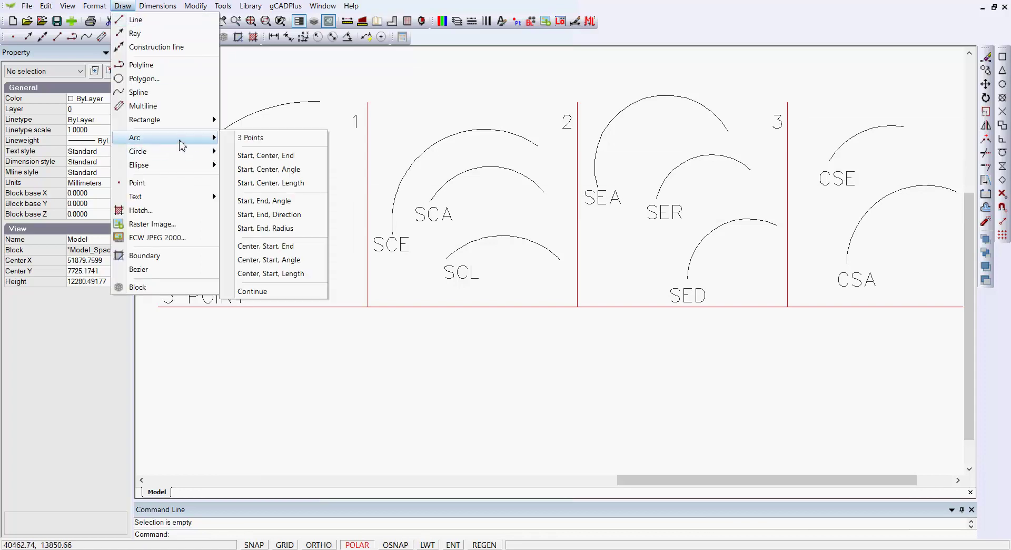
left_click(255, 138)
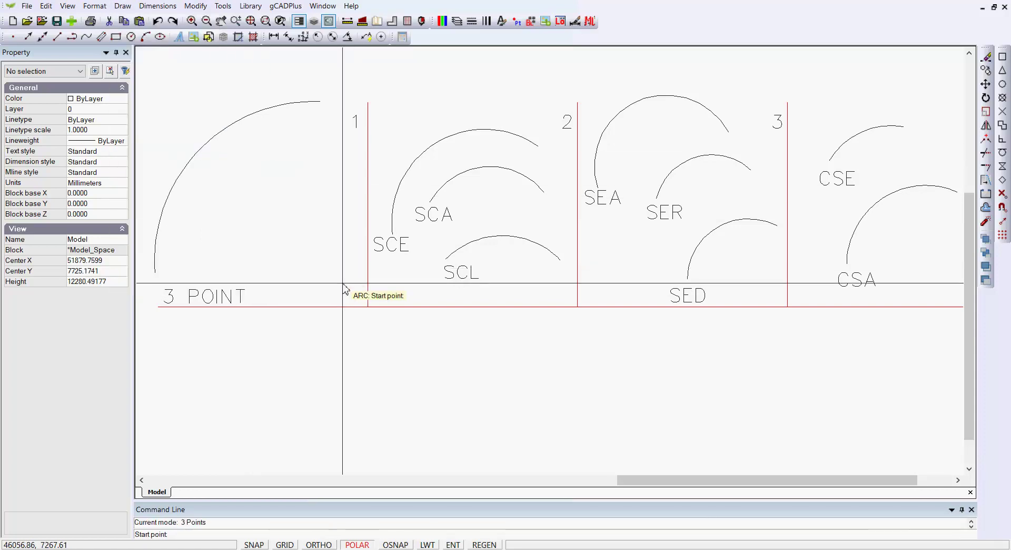
left_click(332, 152)
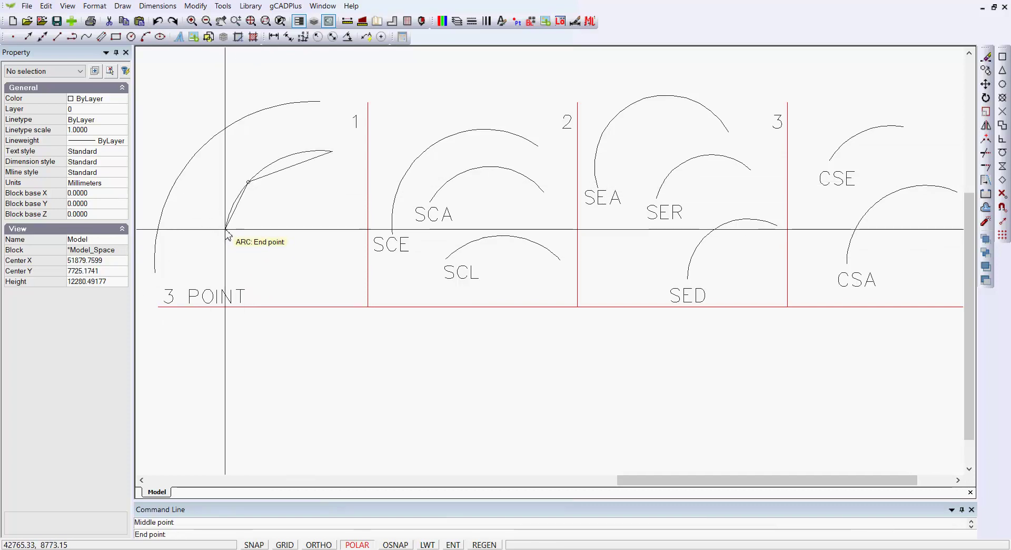
left_click(225, 266)
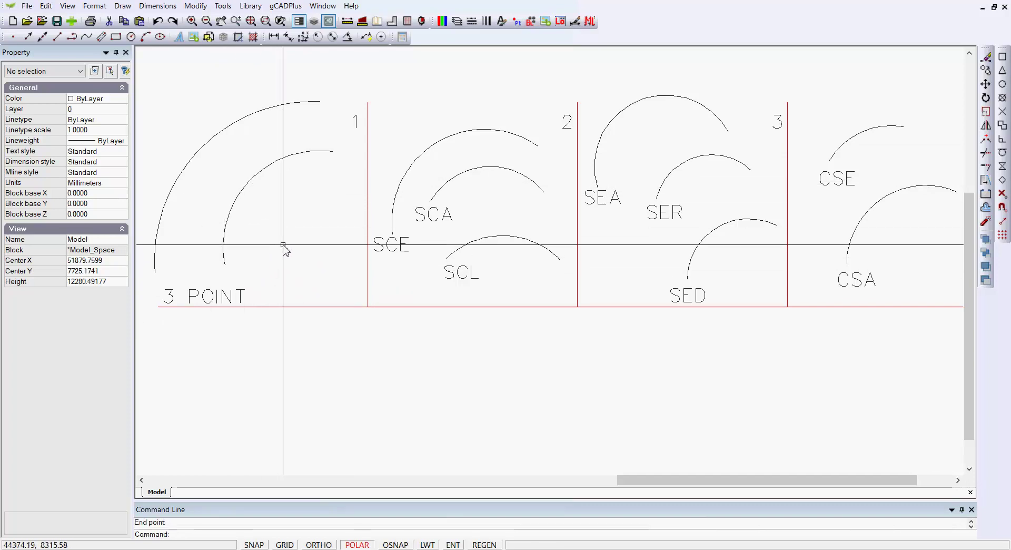
Step: Repeat the Arc command to draw a second, smaller three-point arc nested inside the one just drawn
right_click(279, 224)
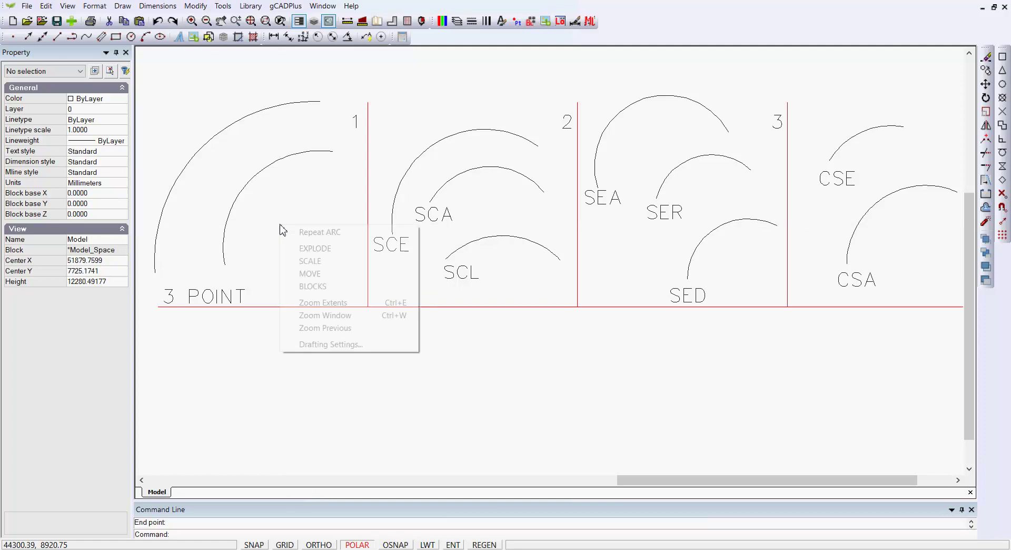
left_click(304, 228)
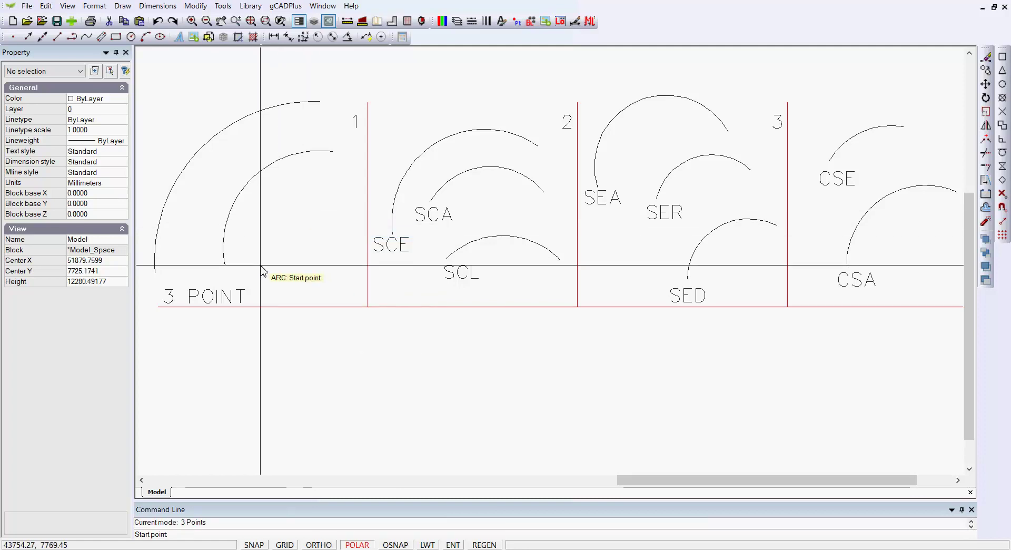
left_click(283, 201)
left_click(342, 184)
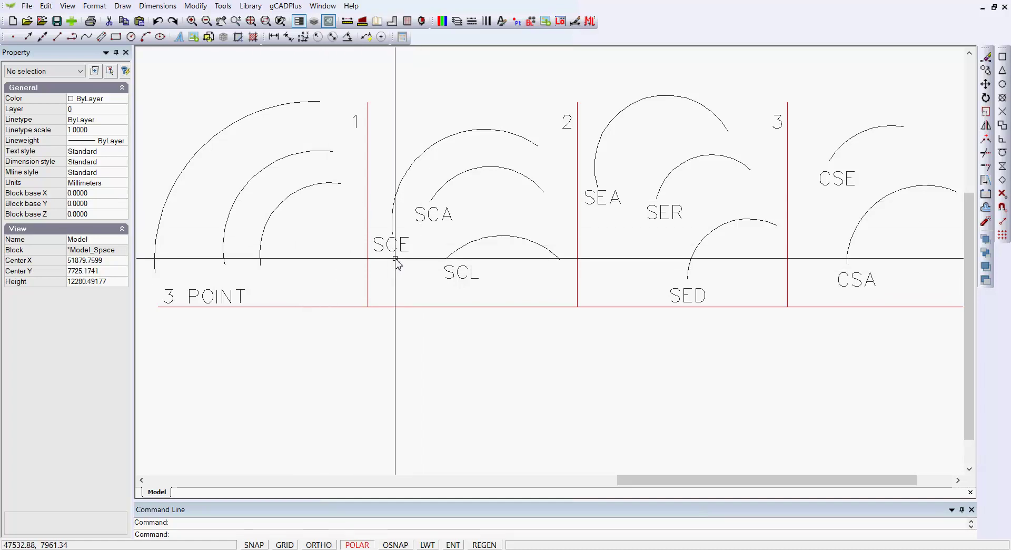
Step: Set the current drawing color to Red for new objects
scroll(395, 260, "up", 3)
left_click(390, 210)
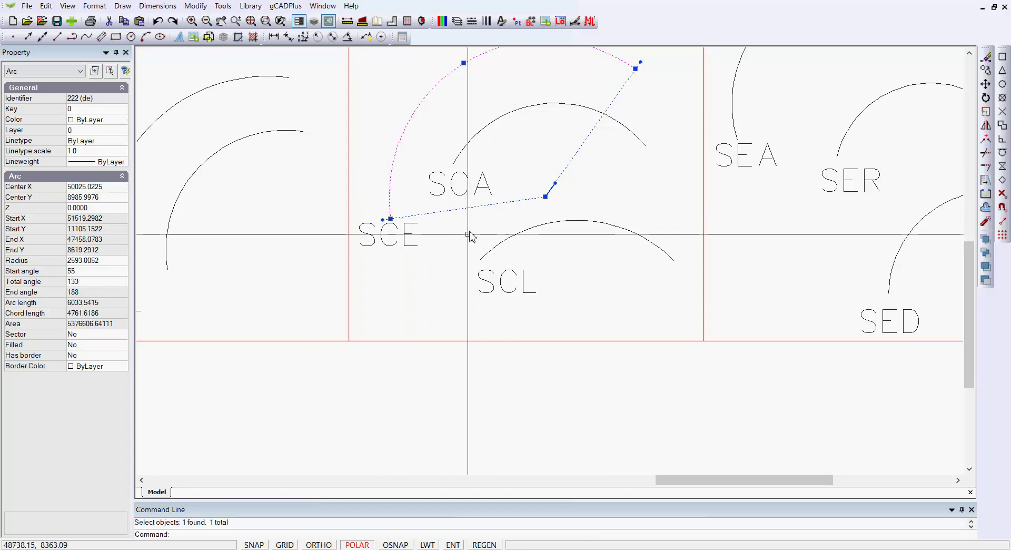
key("Escape")
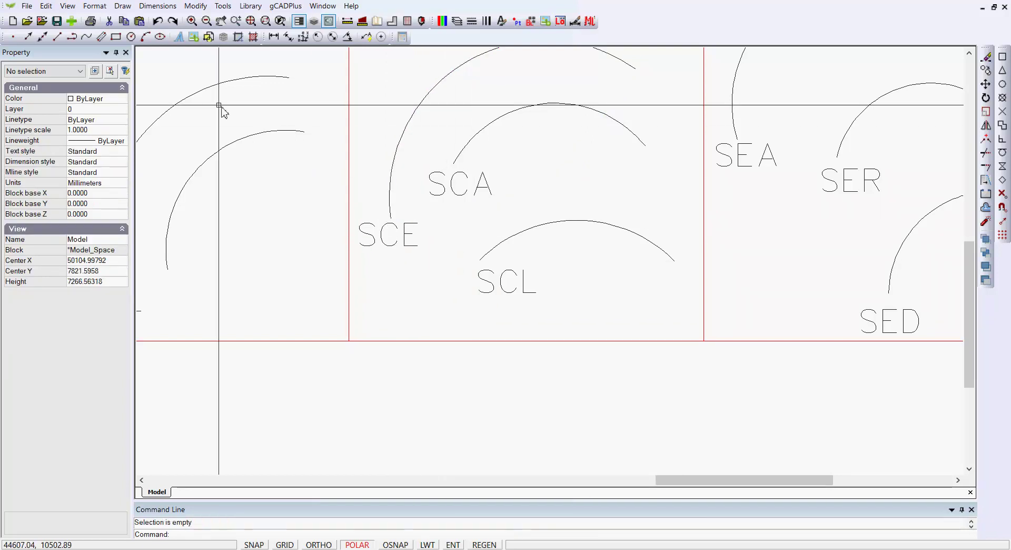
left_click(126, 100)
left_click(125, 99)
left_click(107, 131)
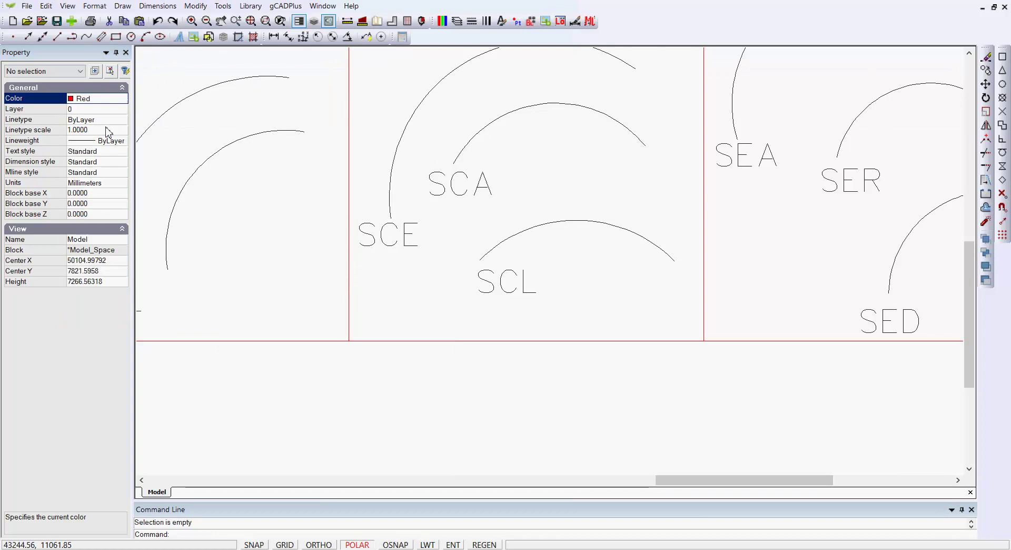
Step: Draw a Start, Center, End arc of about 2263 mm radius alongside the SCE sample, starting near its upper end
left_click(123, 6)
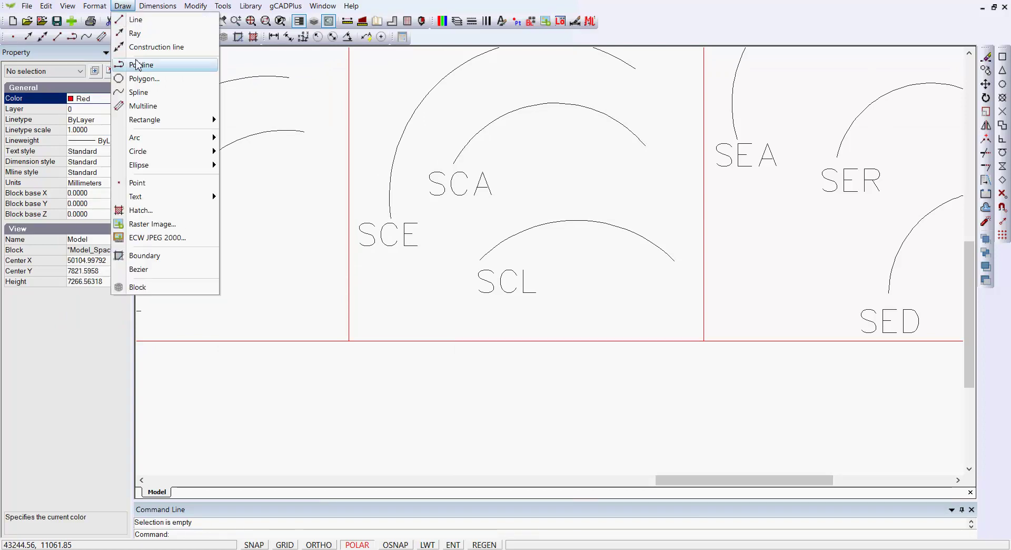
mouse_move(164, 141)
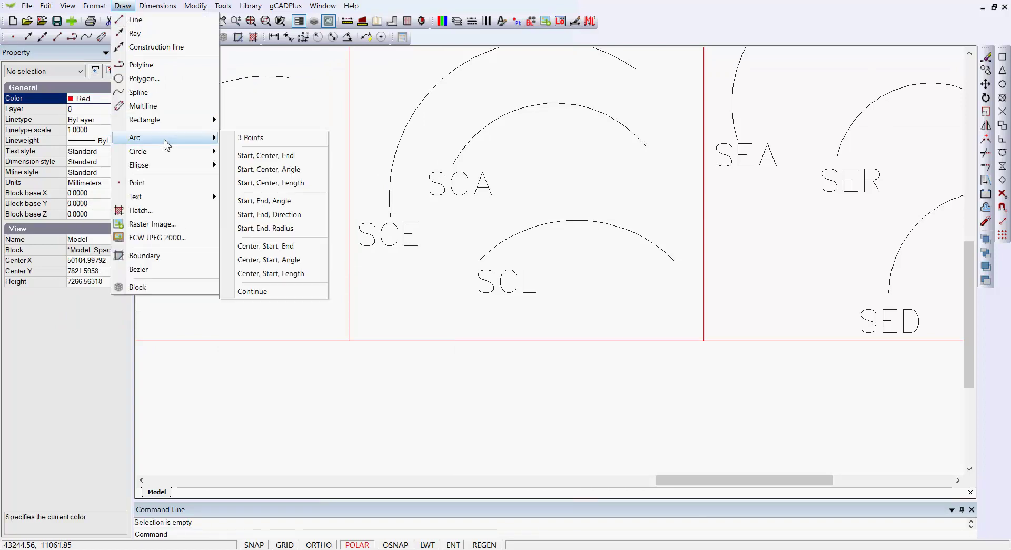
left_click(269, 160)
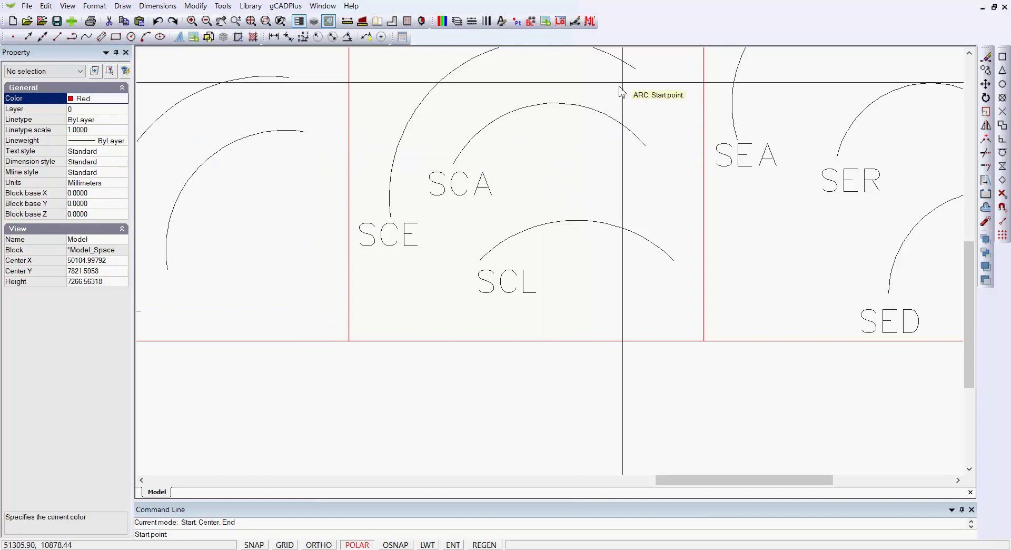
left_click(631, 71)
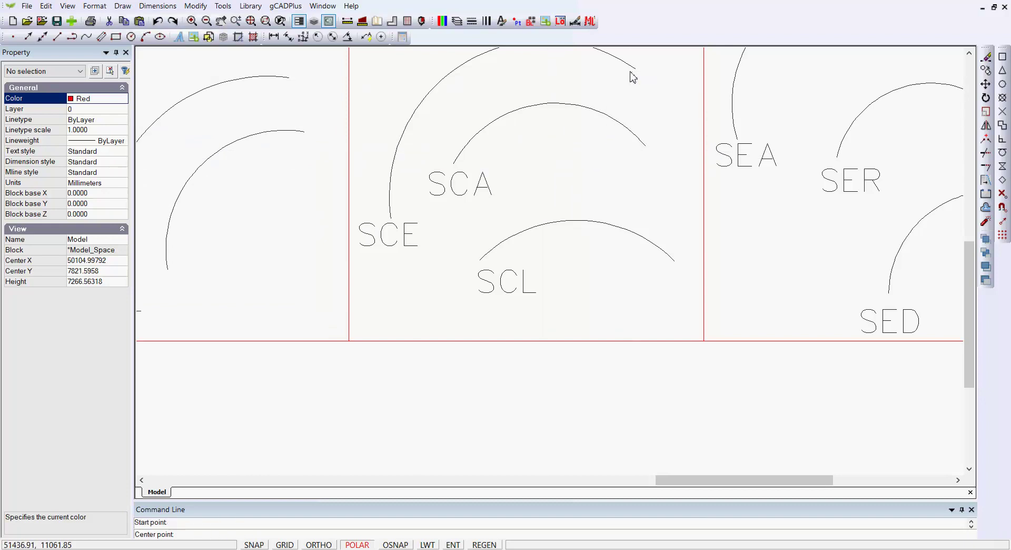
left_click(524, 157)
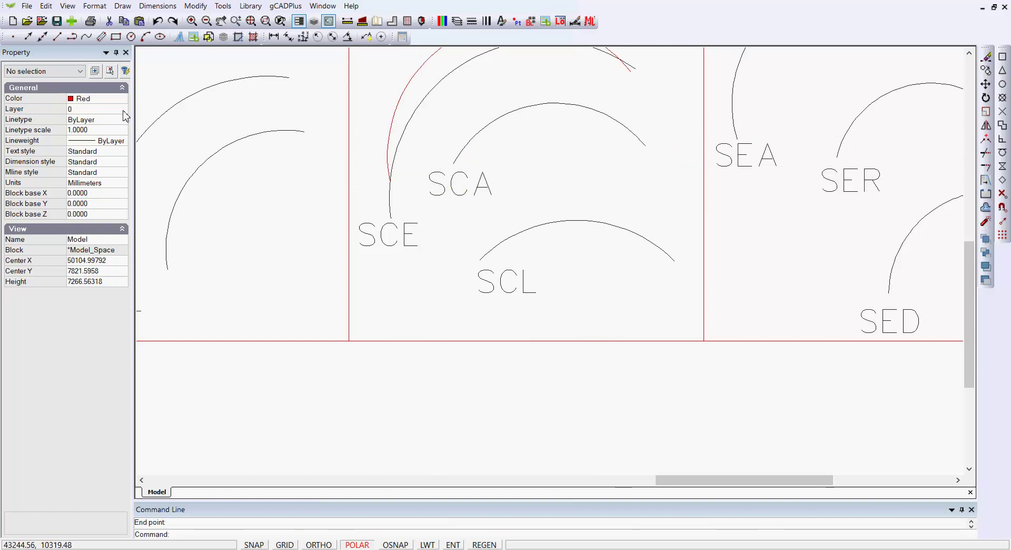
Step: Set the current lineweight for new objects to 0.50 mm
left_click(126, 147)
left_click(123, 142)
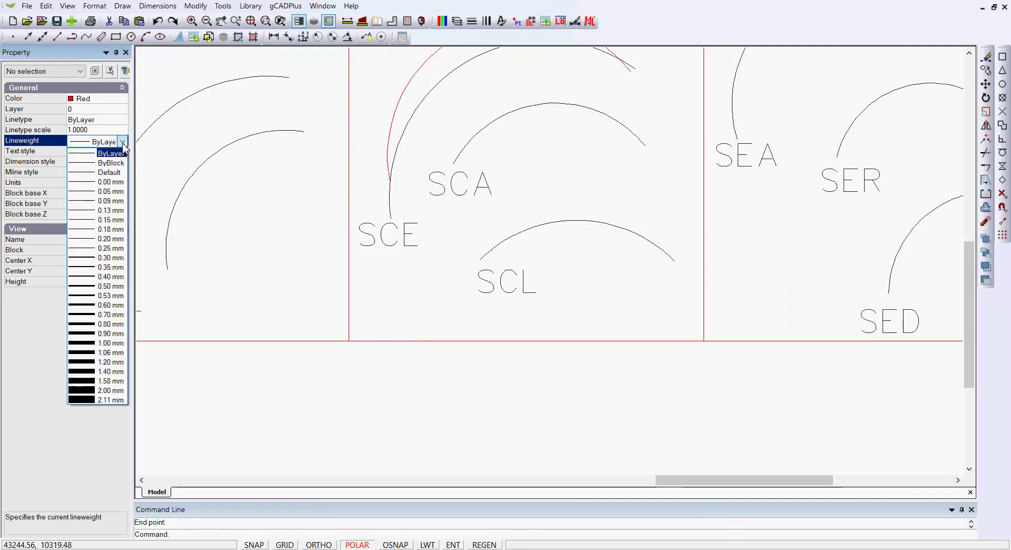
left_click(89, 288)
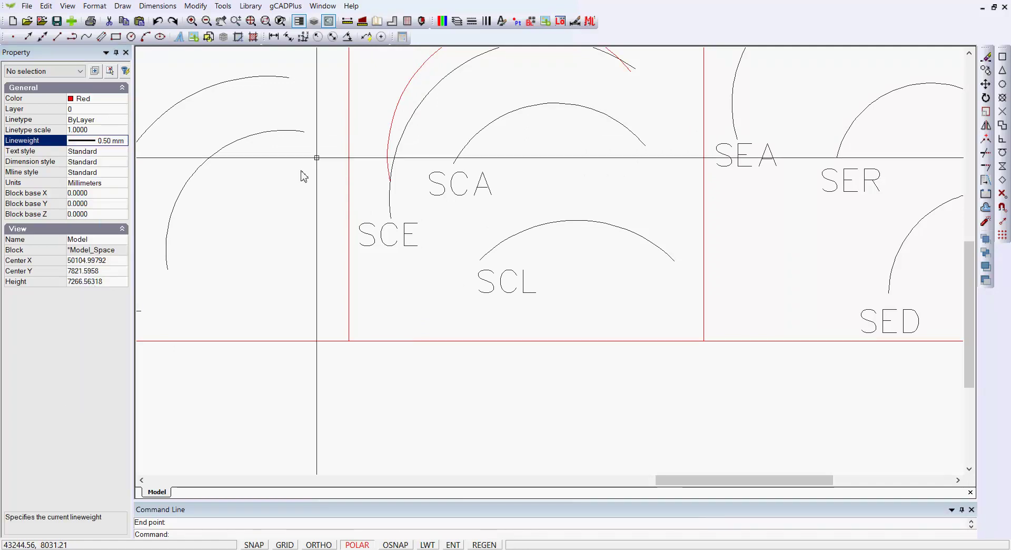
Step: Set the lineweight of the red arc beside the SCE sample to 0.50 mm
left_click(408, 90)
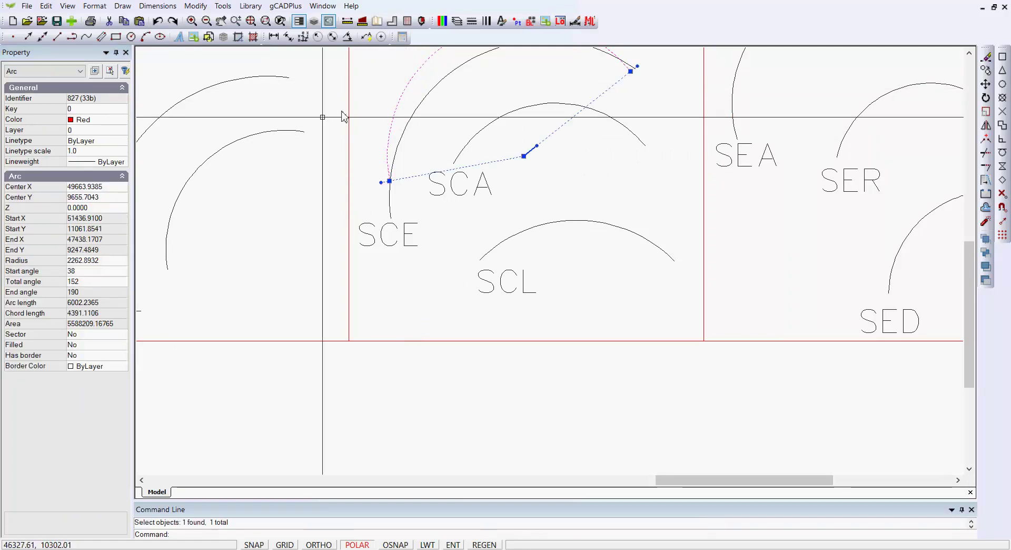
left_click(124, 166)
left_click(122, 163)
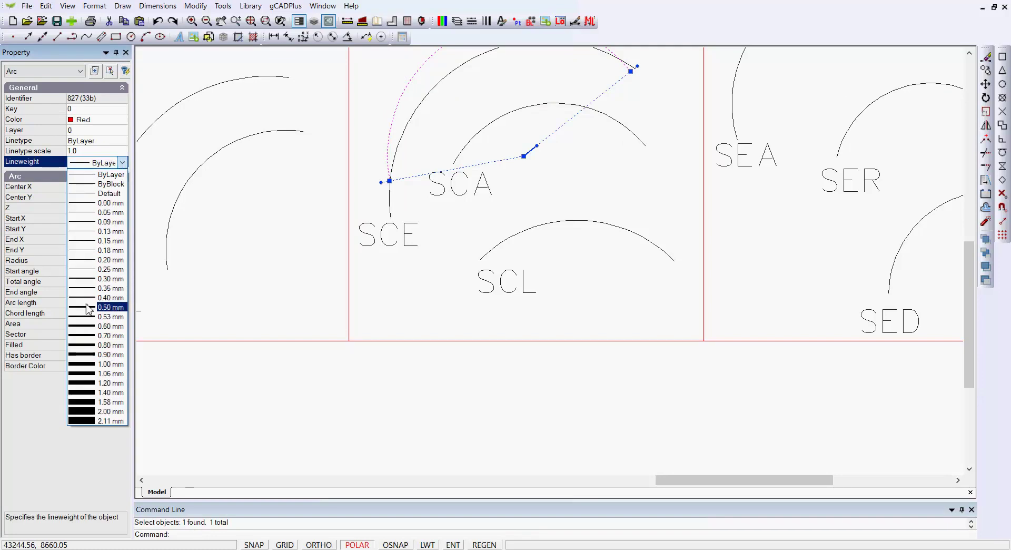
left_click(87, 309)
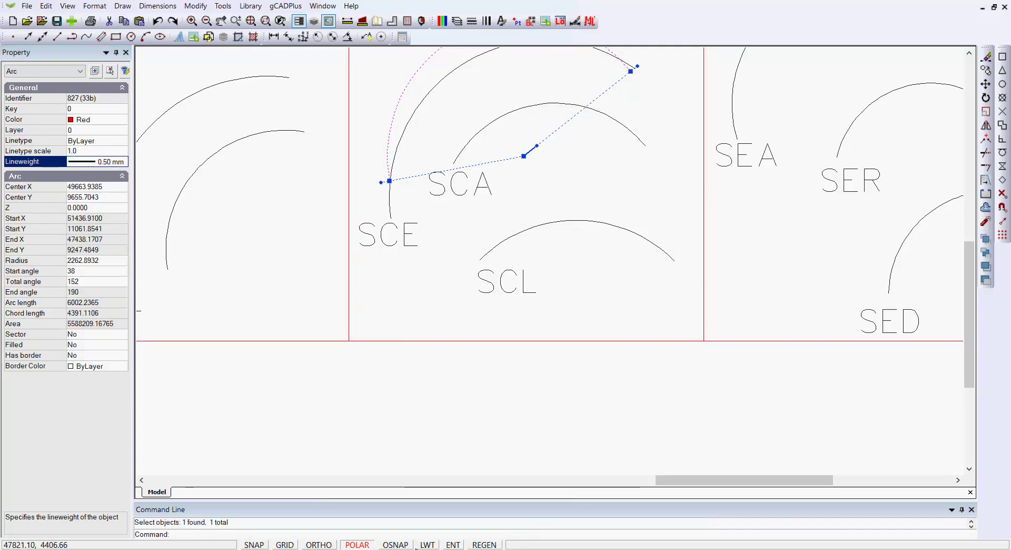
Step: Turn on the lineweight display and unselect the red arc
left_click(428, 545)
right_click(476, 242)
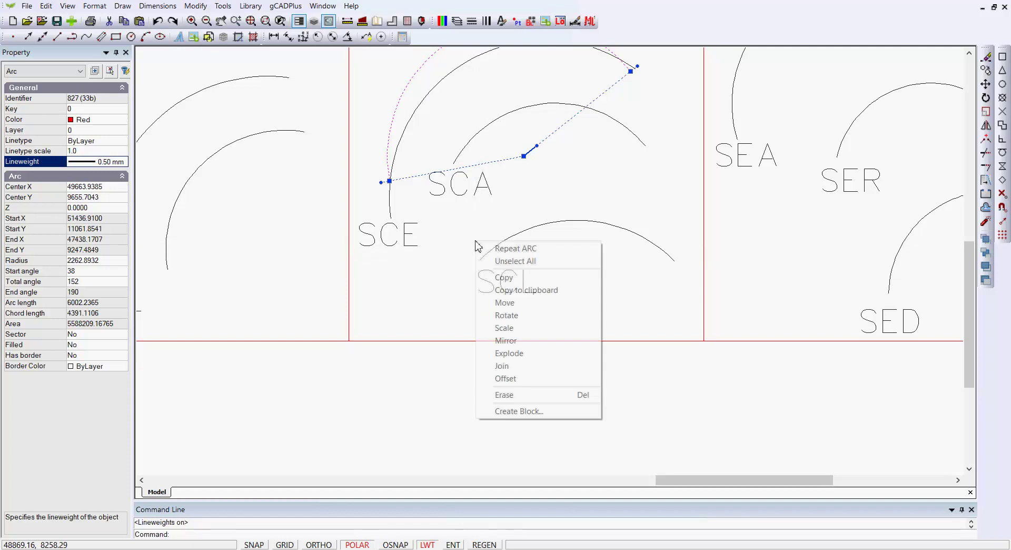
left_click(505, 271)
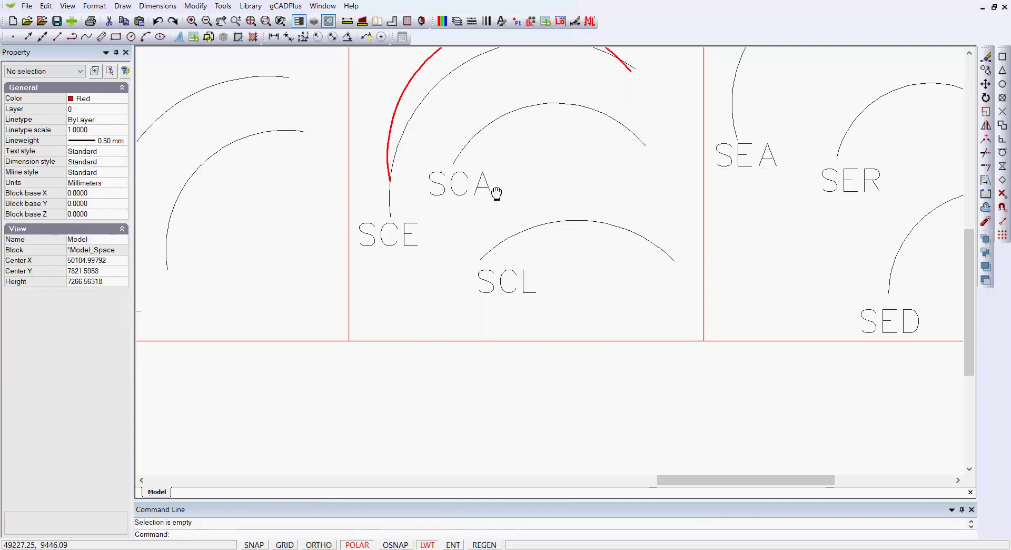
Step: Draw a Start, Center, Angle arc over the SCA sample, starting near its far end with the center below the curve
middle_click_drag(498, 172, 469, 276)
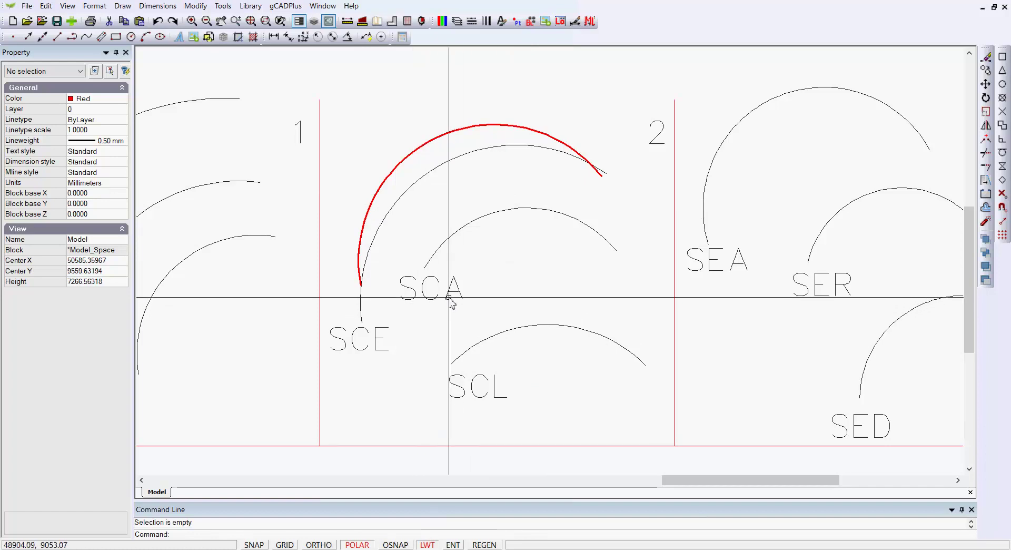
left_click(122, 7)
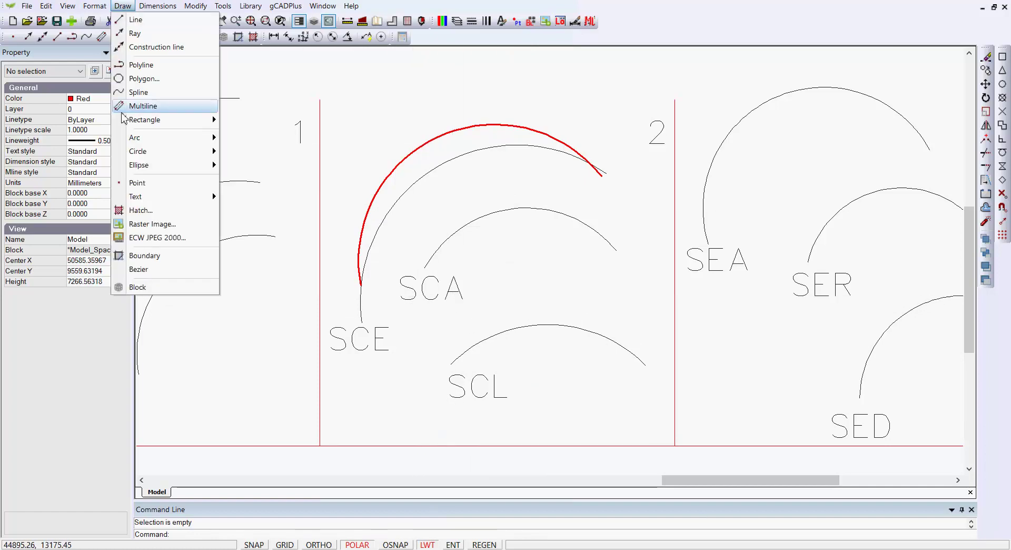
mouse_move(153, 138)
left_click(310, 174)
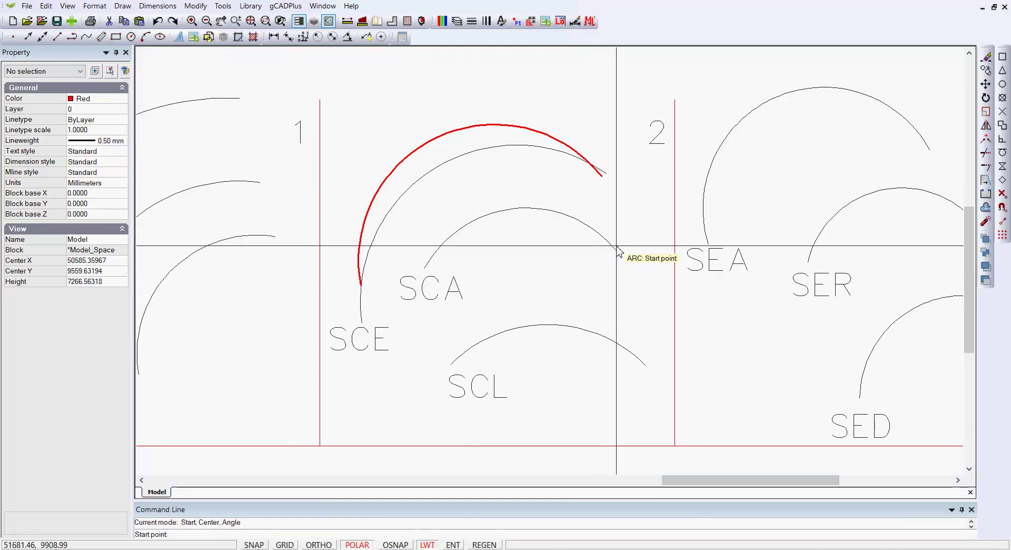
left_click(526, 298)
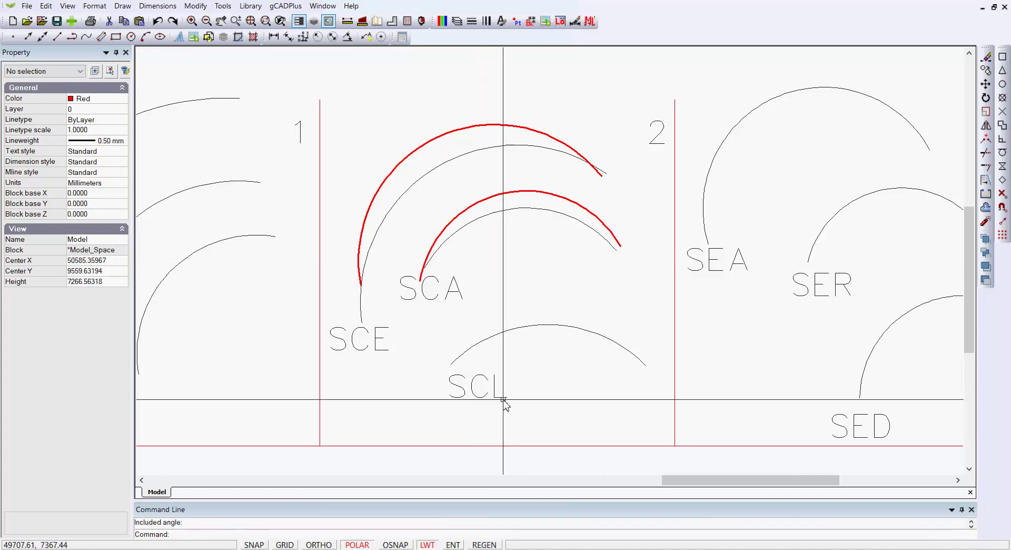
Step: Draw a Start, Center, Length arc over the SCL sample, starting near its end away from the label, with the center below the curve
left_click(122, 5)
mouse_move(166, 143)
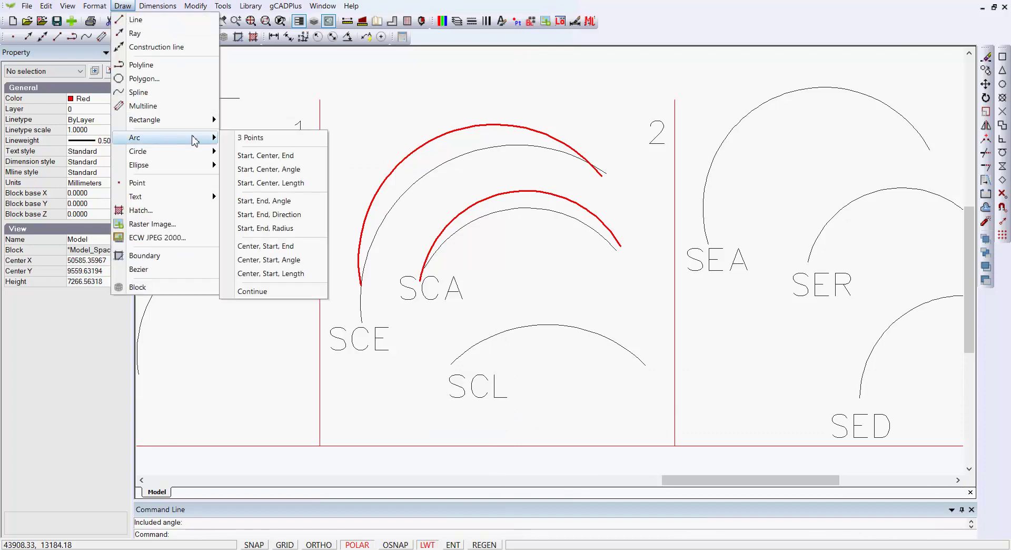
left_click(291, 183)
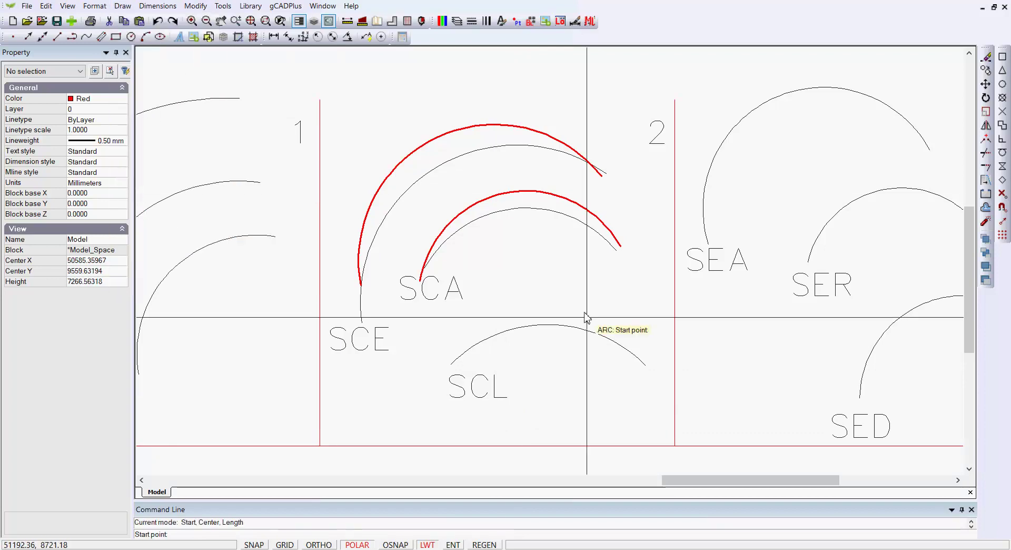
left_click(626, 369)
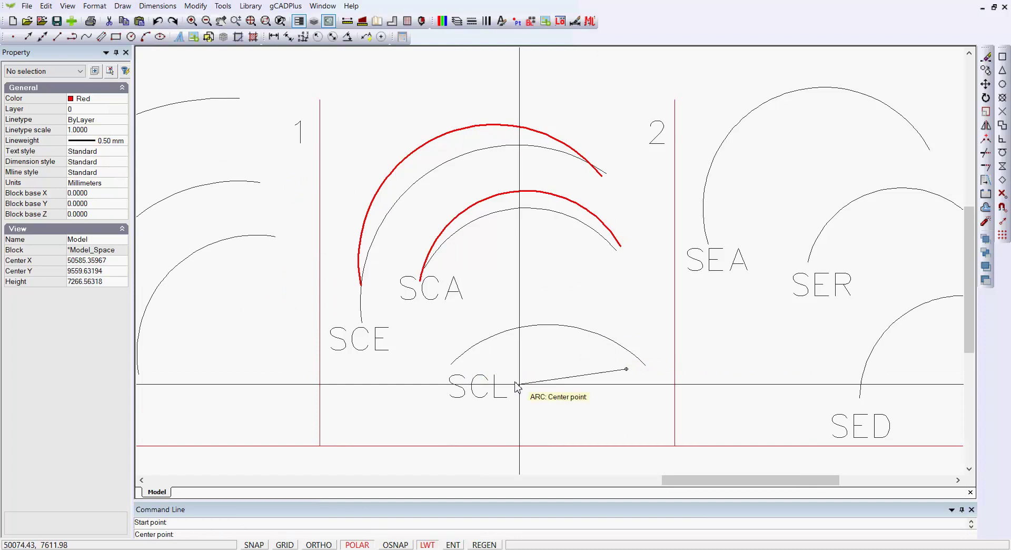
left_click(554, 404)
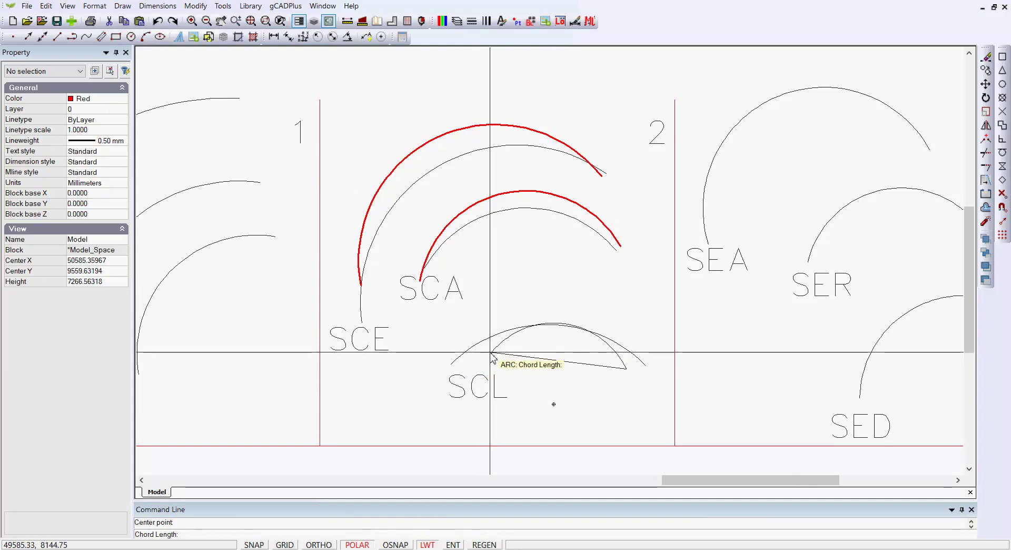
left_click(492, 348)
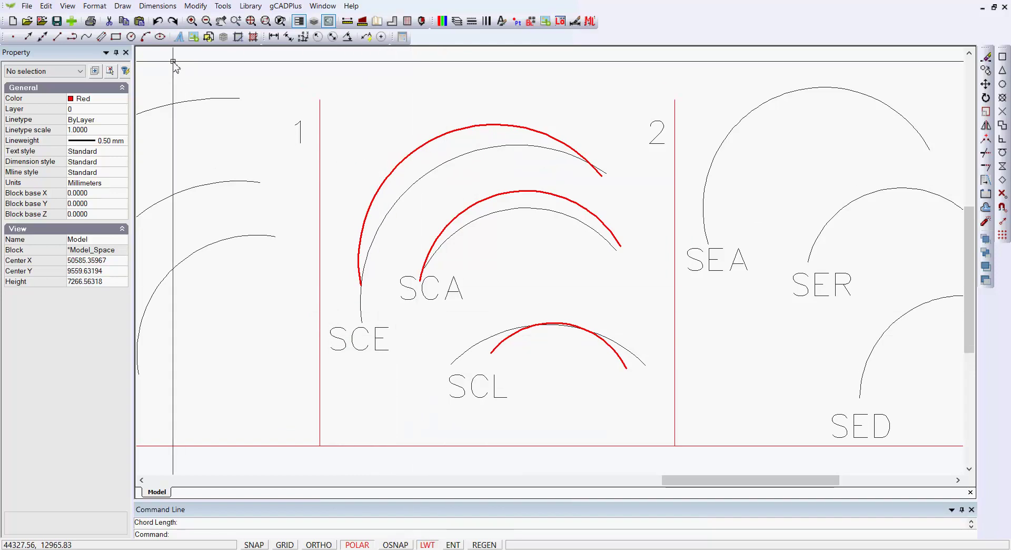
Step: Draw a large Start, Center, End arc across the SCE and SCA samples, starting near divider 1 and sweeping below its center
left_click(123, 7)
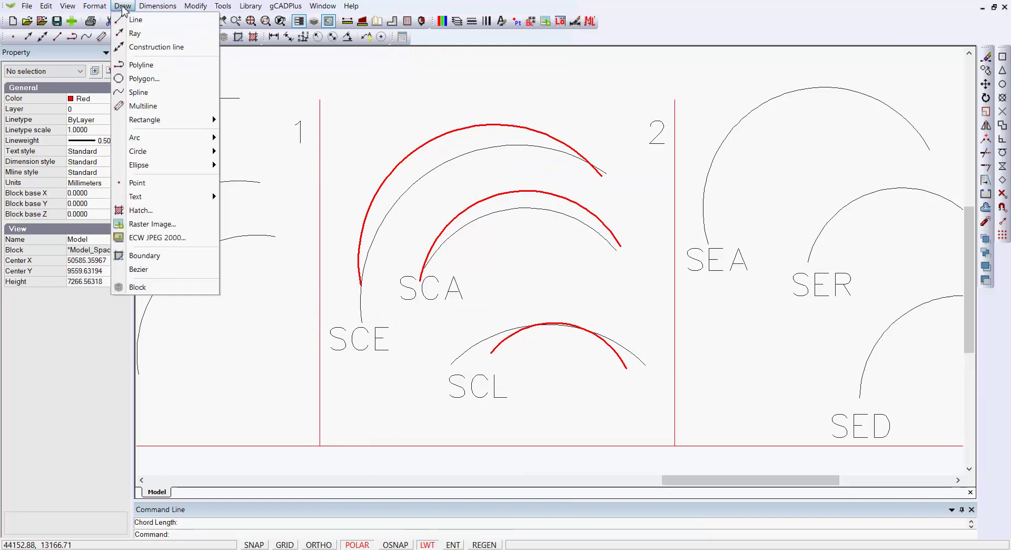
mouse_move(172, 143)
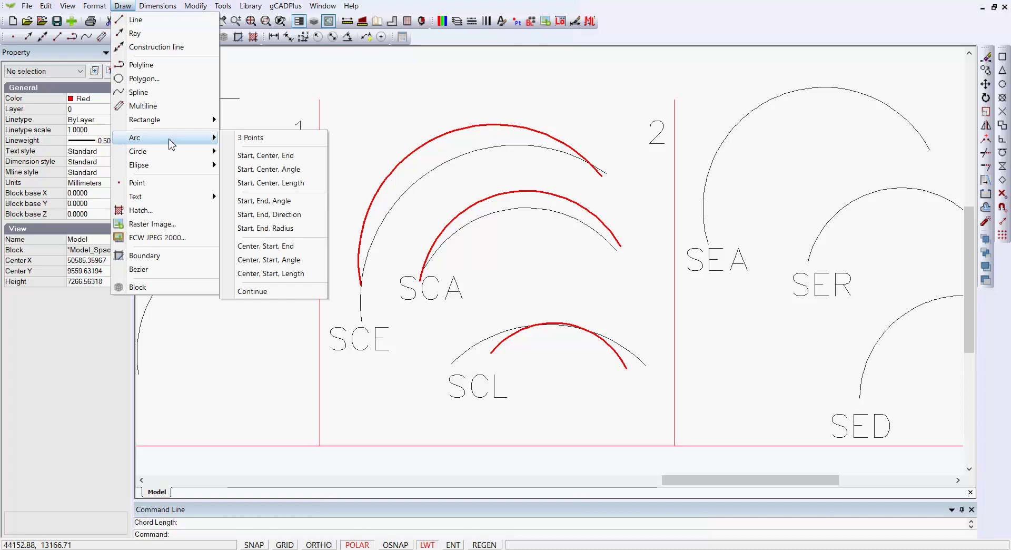
left_click(283, 157)
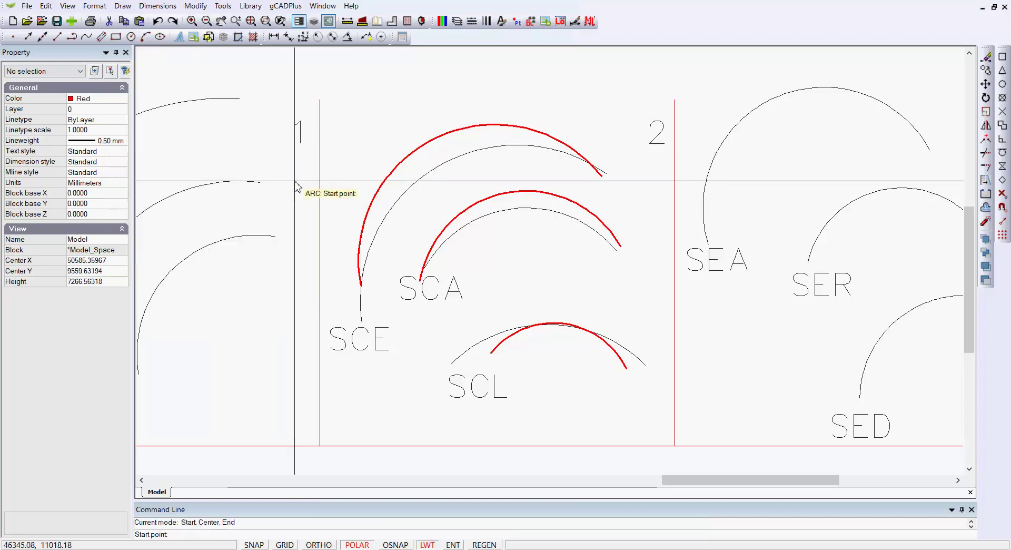
left_click(348, 184)
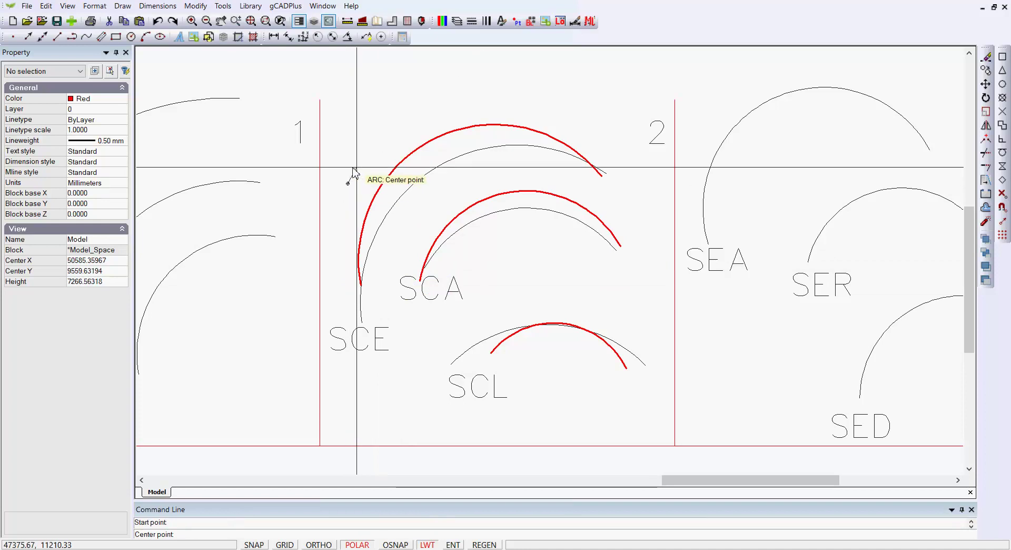
left_click(481, 179)
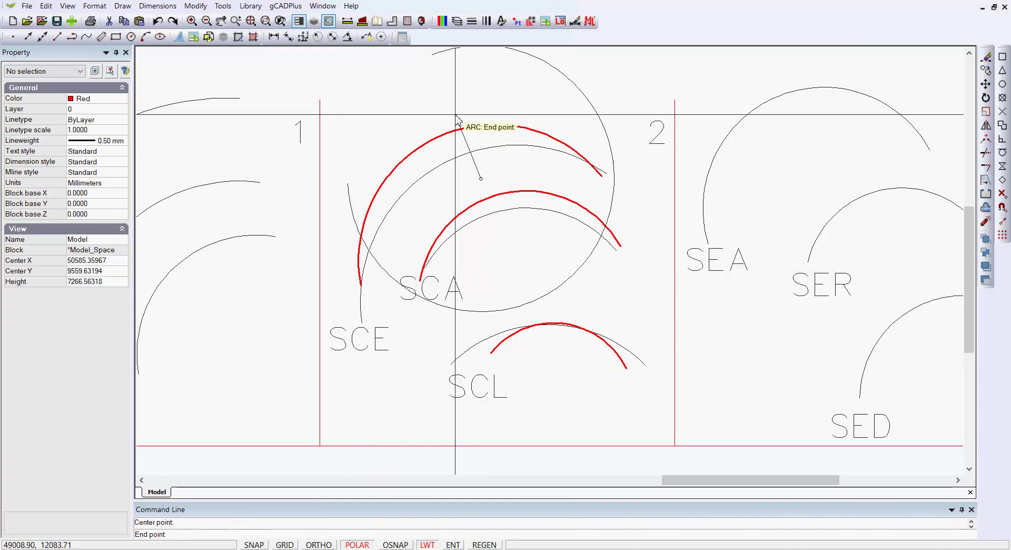
left_click(543, 125)
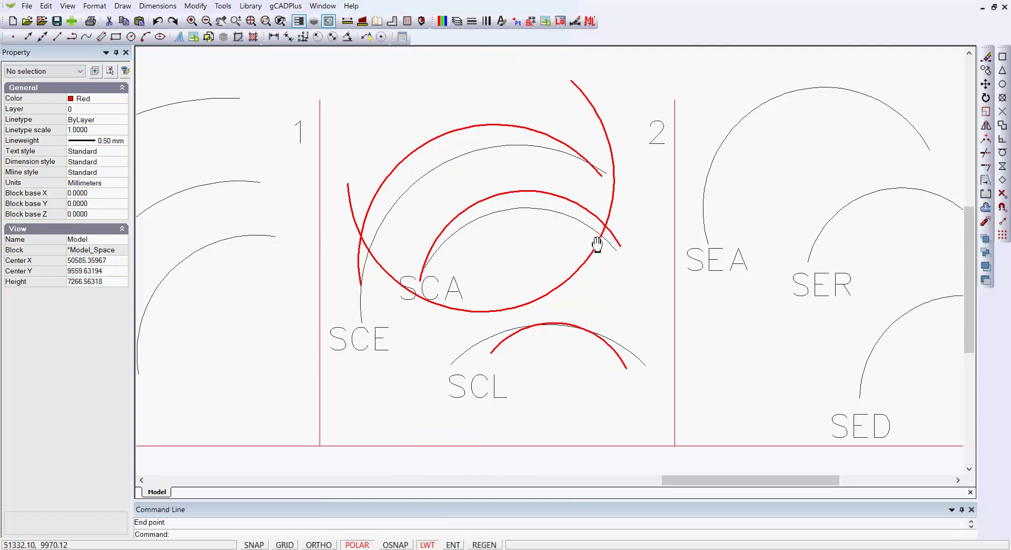
Step: Draw a Start, End, Direction arc just inside the SED sample, from near divider 3 to the SED label, with the tangent following the curve
middle_click_drag(599, 242, 472, 279)
scroll(472, 280, "down", 2)
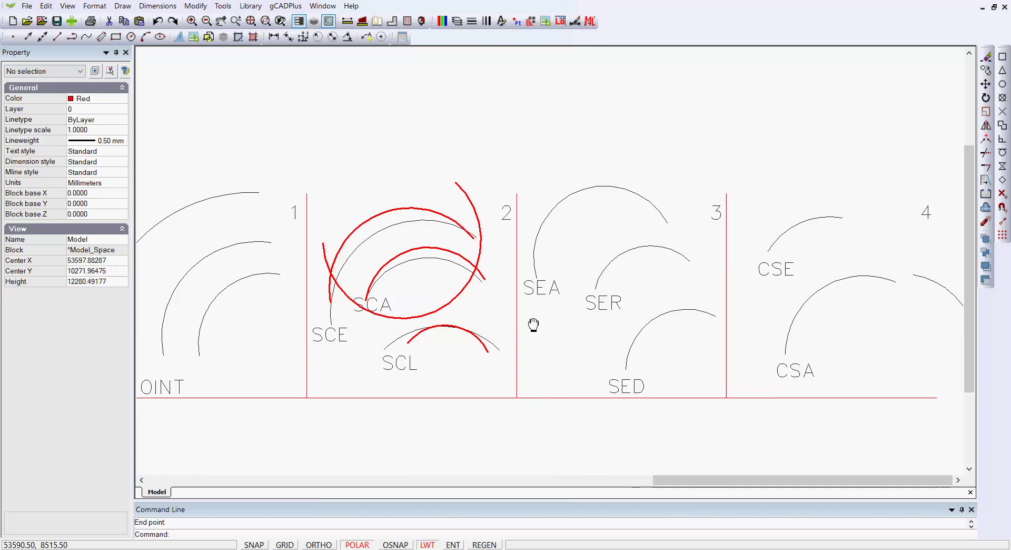
middle_click_drag(532, 322, 428, 309)
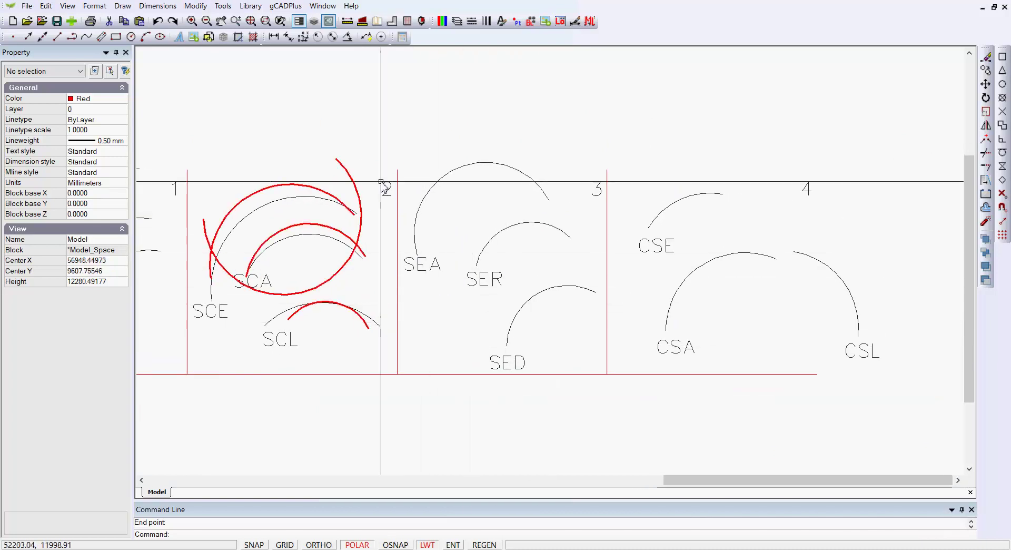
left_click(123, 6)
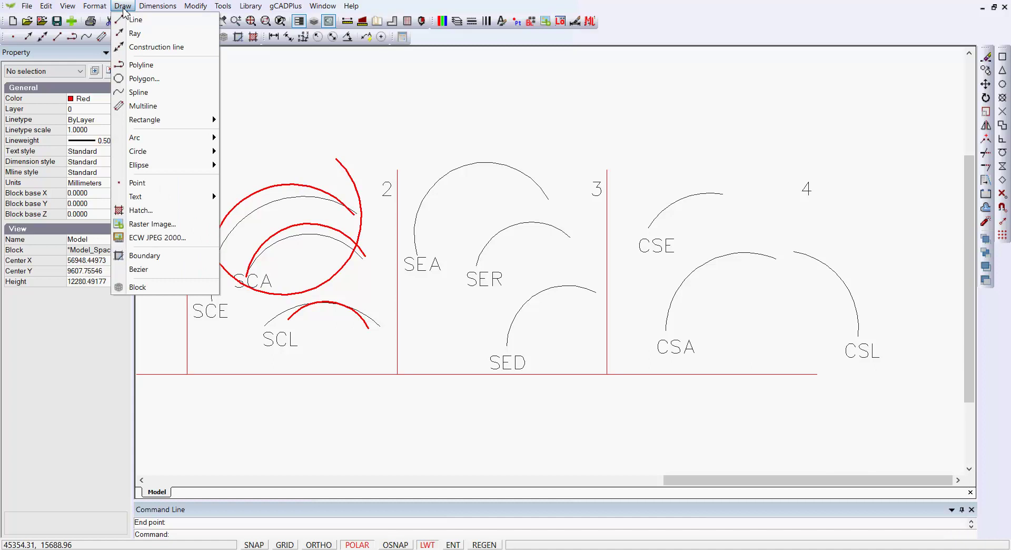
mouse_move(167, 138)
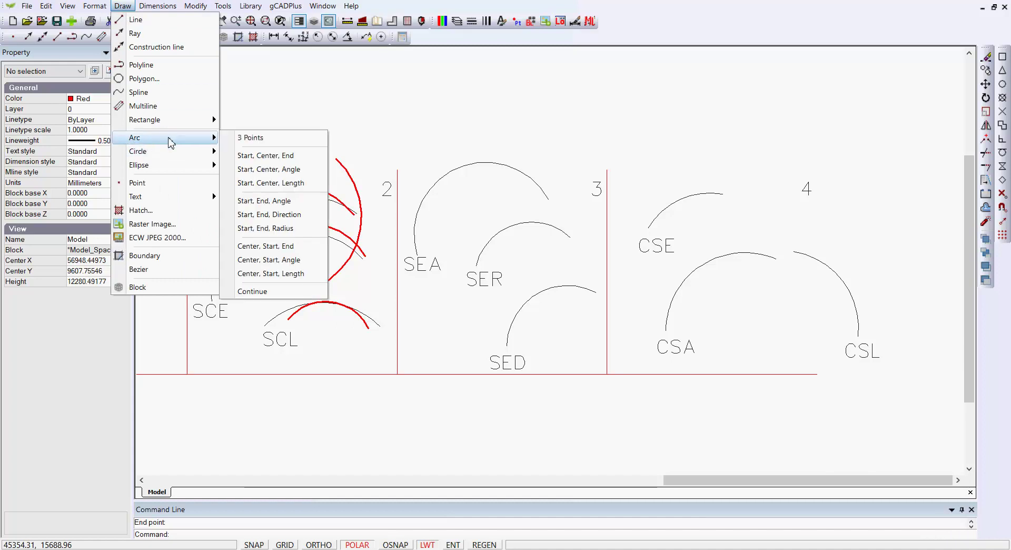
left_click(292, 218)
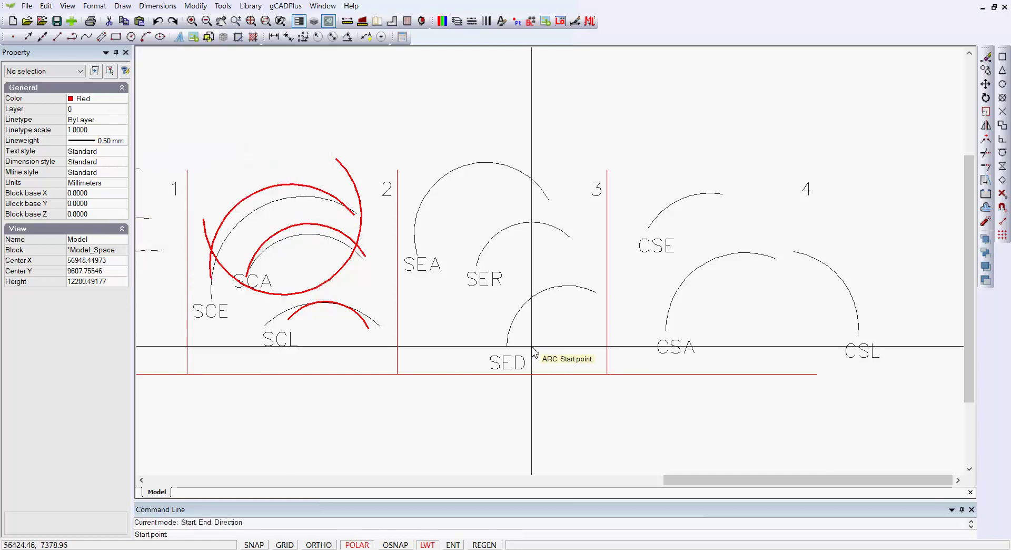
scroll(535, 363, "up", 2)
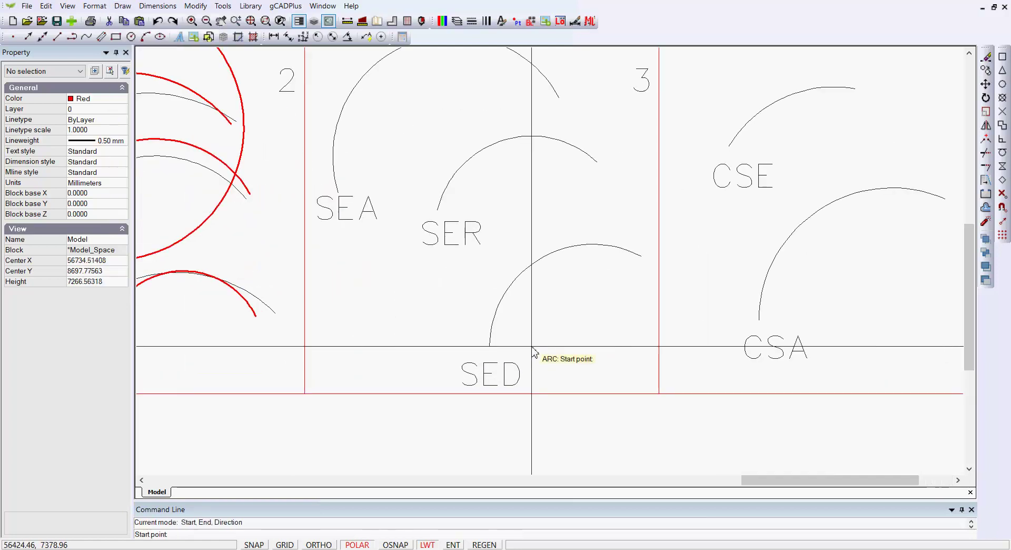
left_click(646, 266)
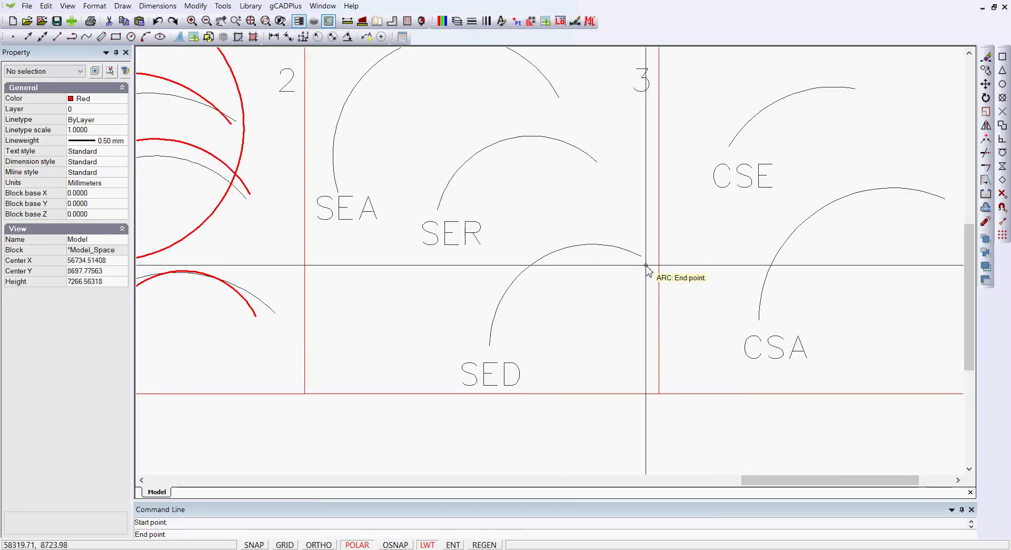
left_click(500, 346)
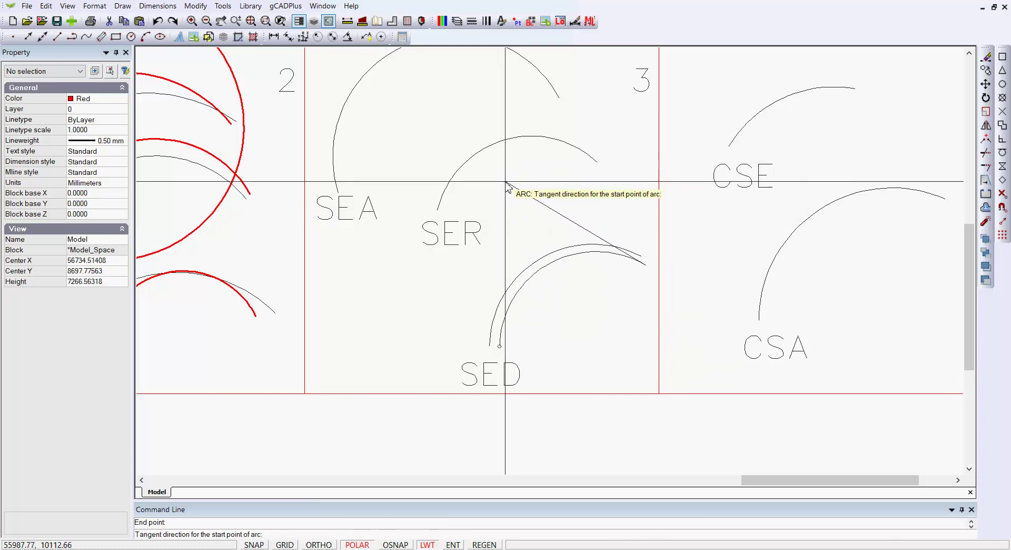
left_click(517, 283)
Step: Draw a Center, Start, Length arc in the empty area beyond the CSL sample, bulging upward and ending below label 4
scroll(516, 283, "down", 4)
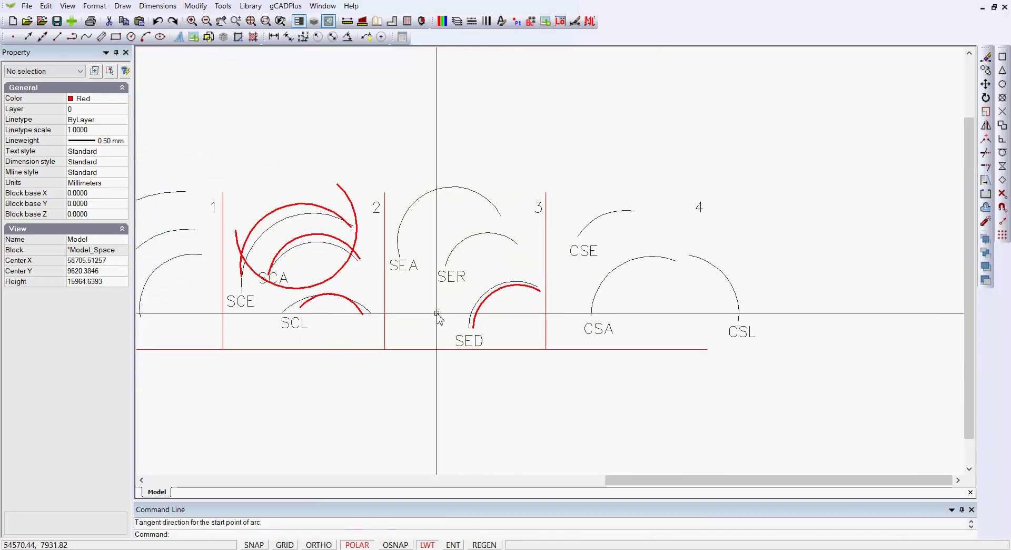
scroll(651, 301, "up", 1)
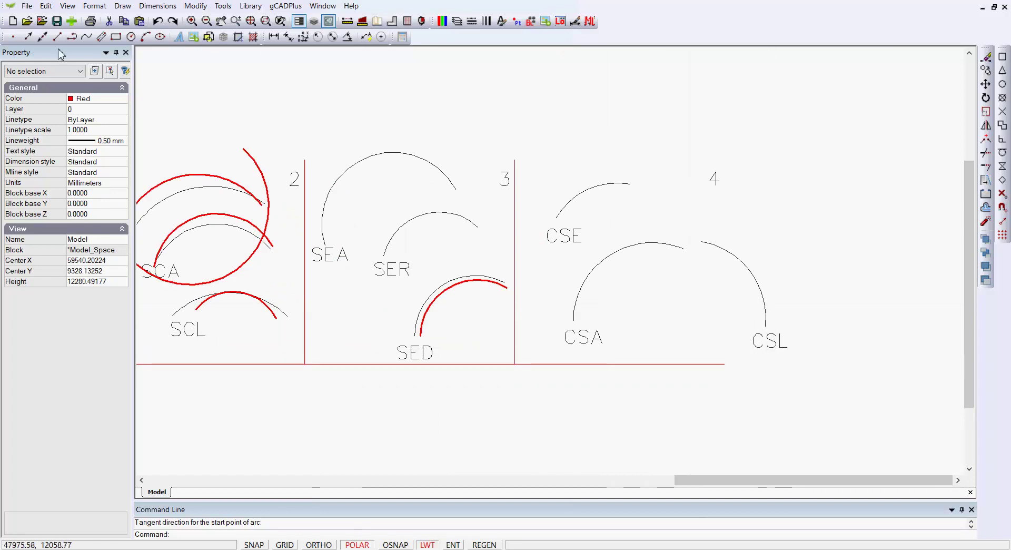
left_click(122, 8)
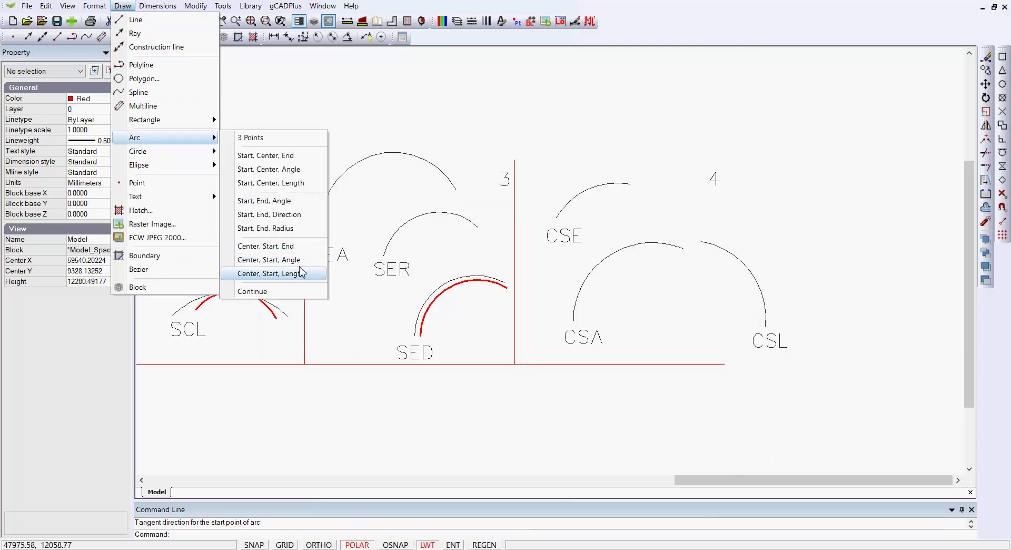
left_click(289, 279)
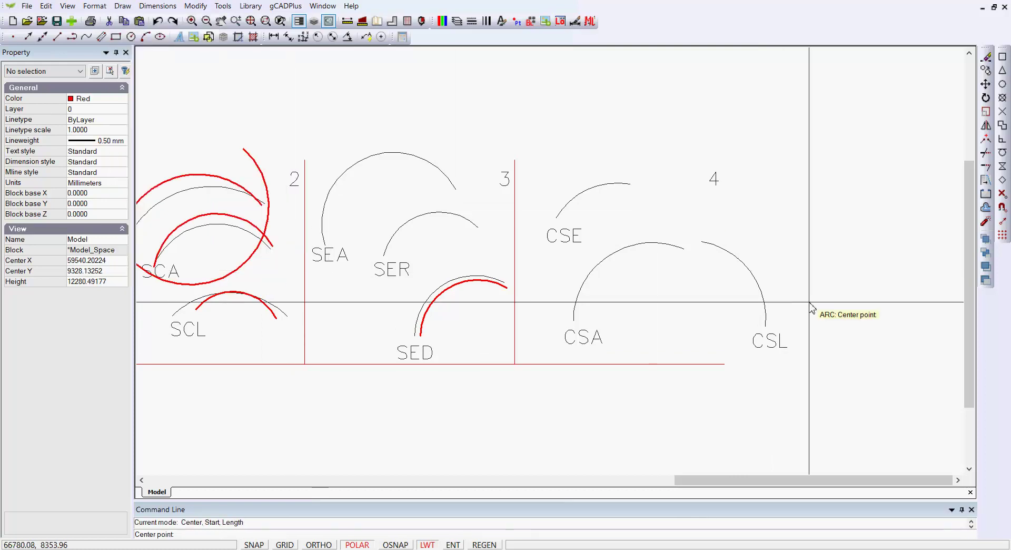
left_click(802, 263)
left_click(874, 294)
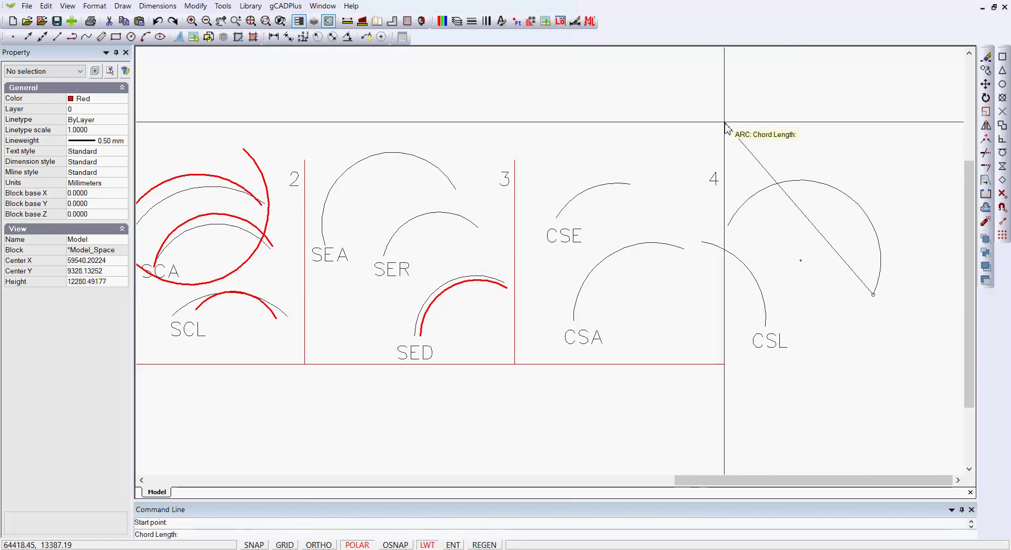
left_click(738, 131)
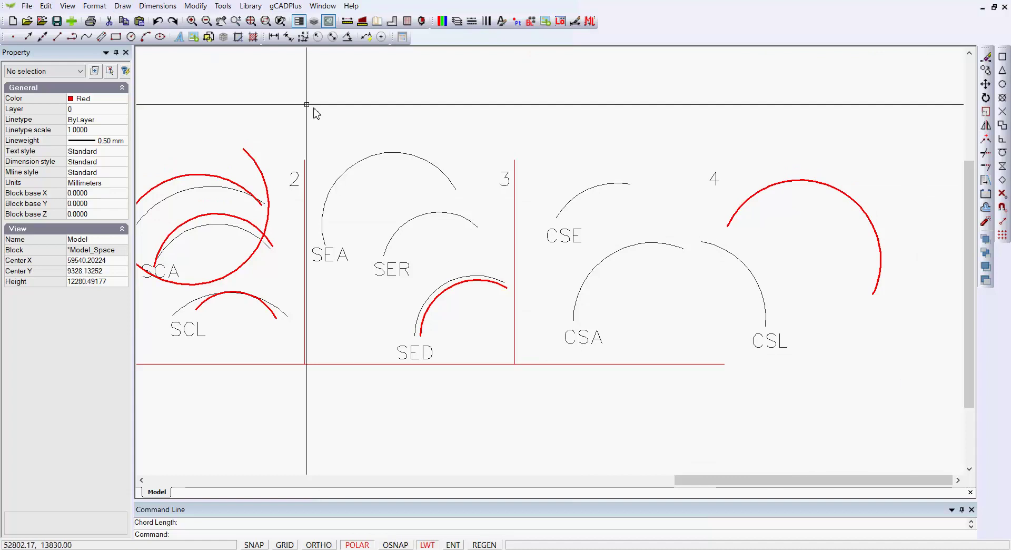
Step: Continue tangentially from the end of the last arc with a Continue arc that dips across the CSA sample and ends near CSE
left_click(120, 9)
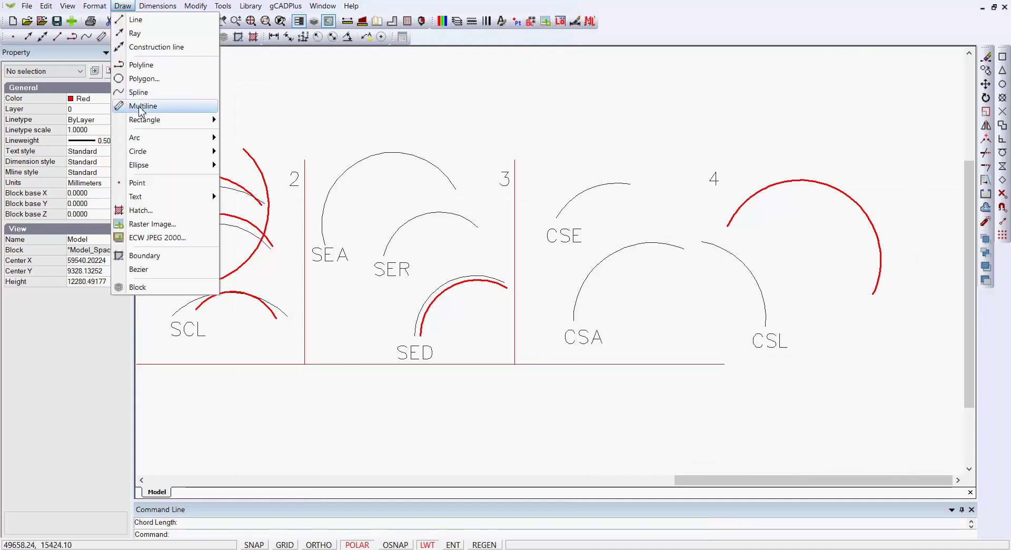
mouse_move(213, 138)
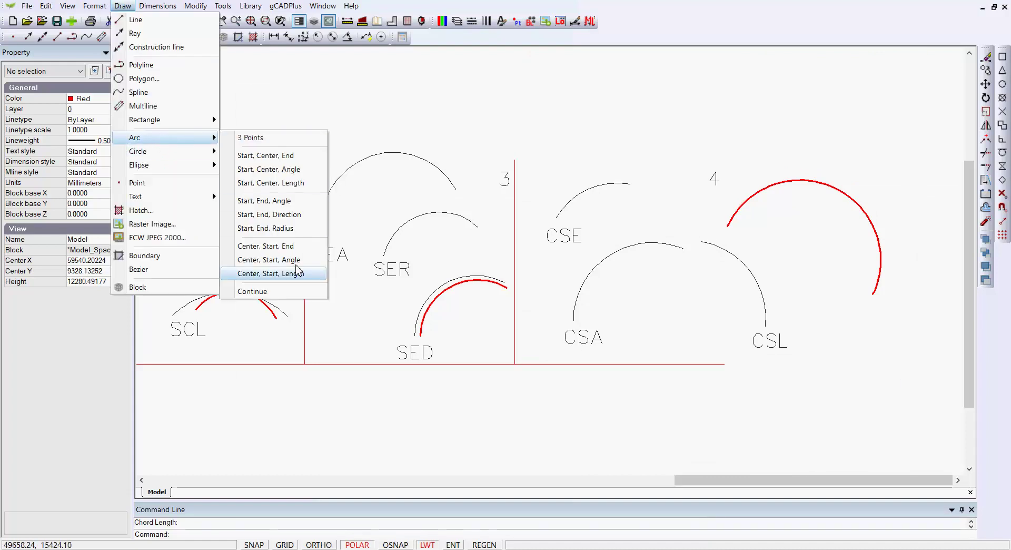
left_click(281, 292)
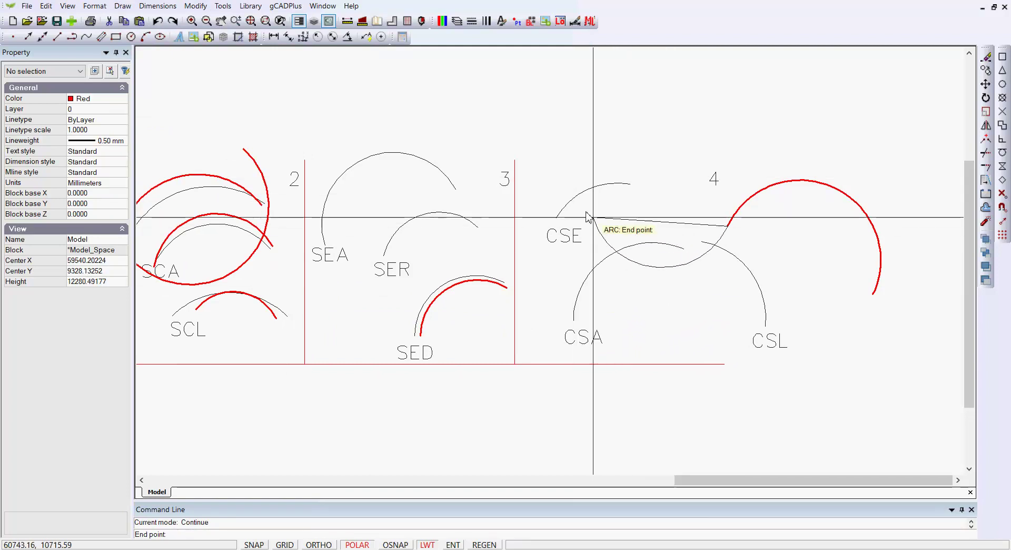
left_click(610, 232)
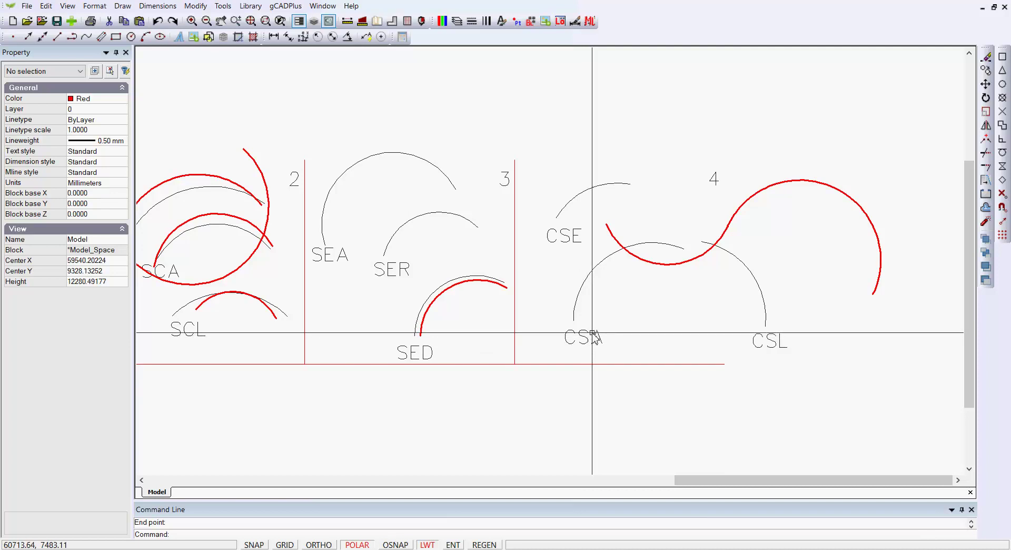
Step: Float the Draw toolbar above the drawing and extend the last arc with another Continue arc ending above the SER sample
scroll(588, 335, "down", 2)
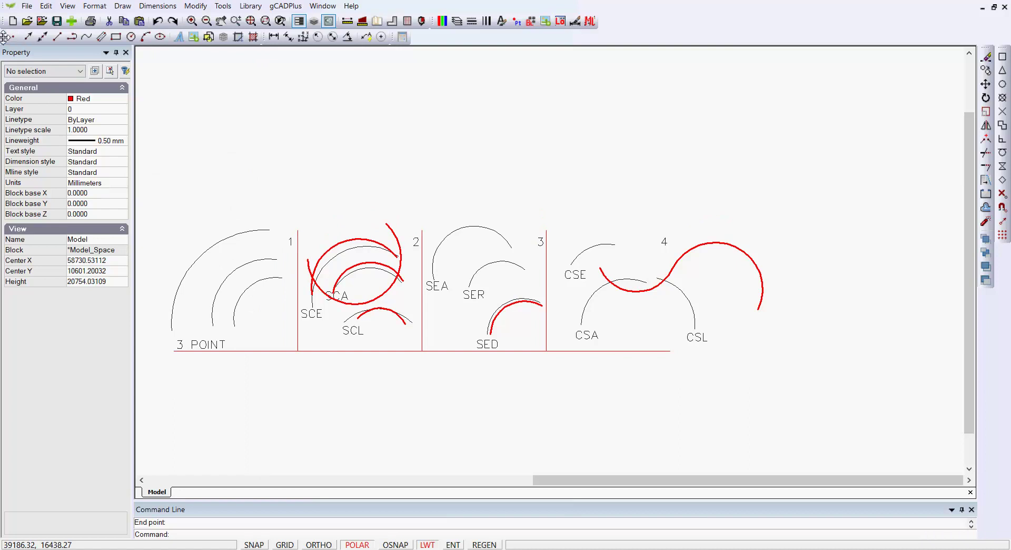
mouse_move(4, 38)
left_mouse_down()
mouse_move(254, 97)
mouse_move(299, 83)
left_mouse_up()
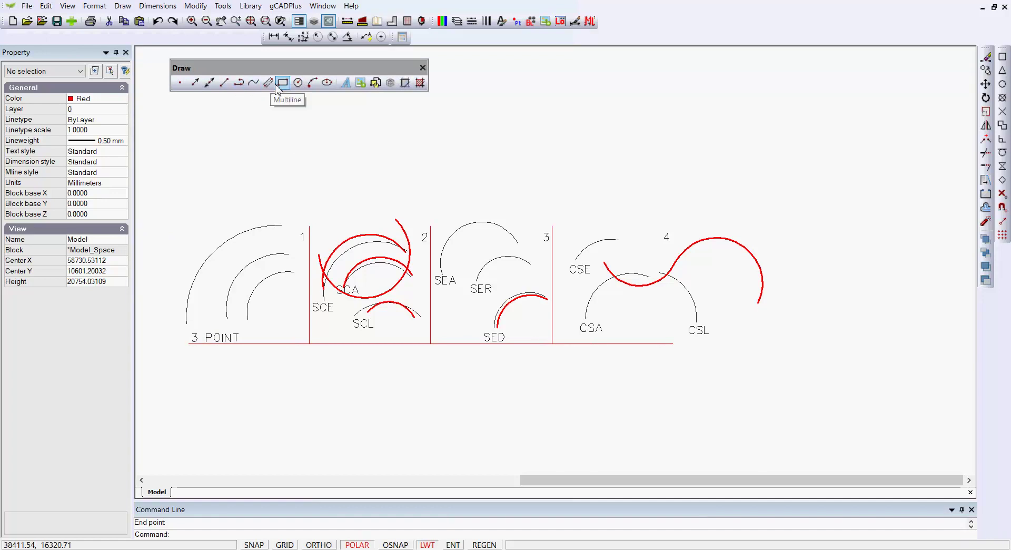
left_click(312, 83)
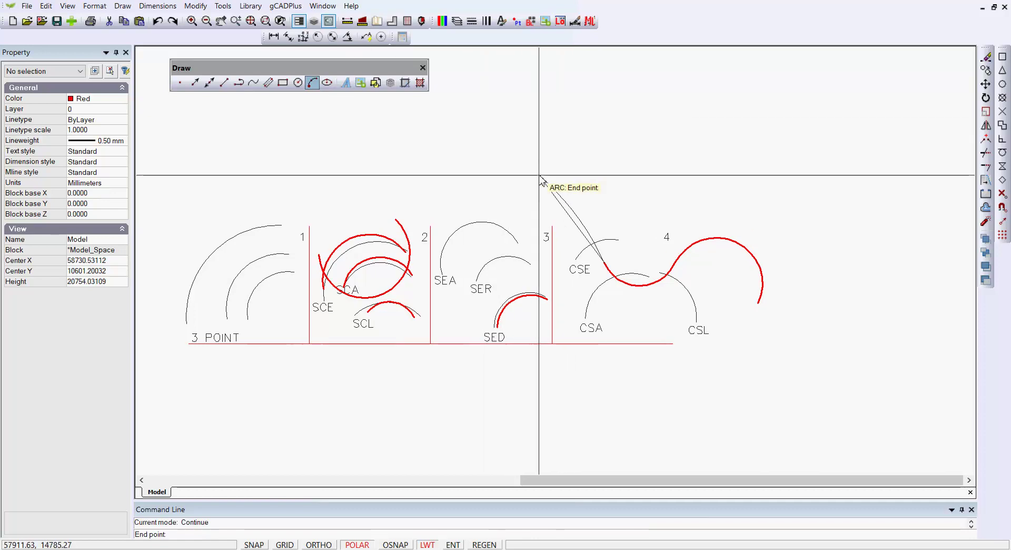
left_click(515, 180)
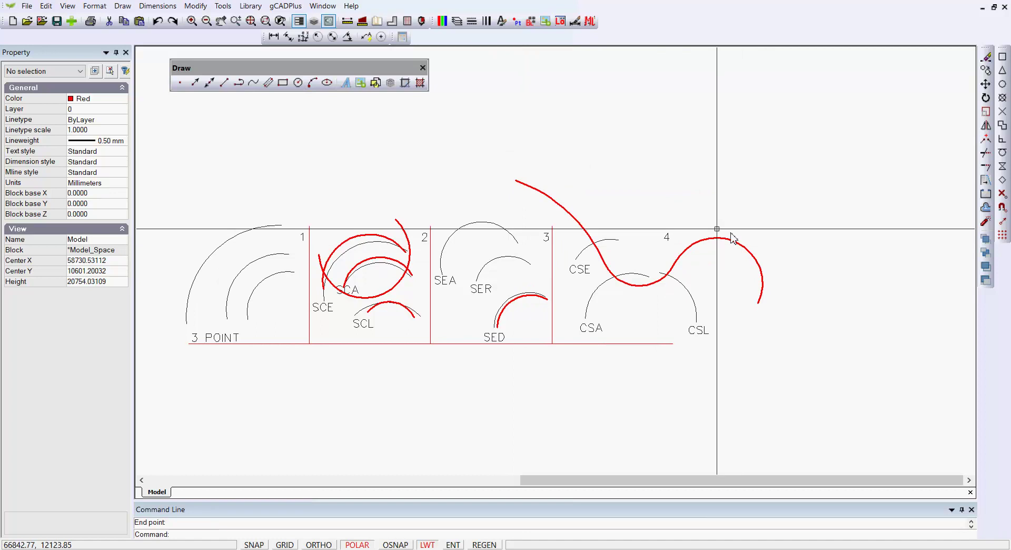